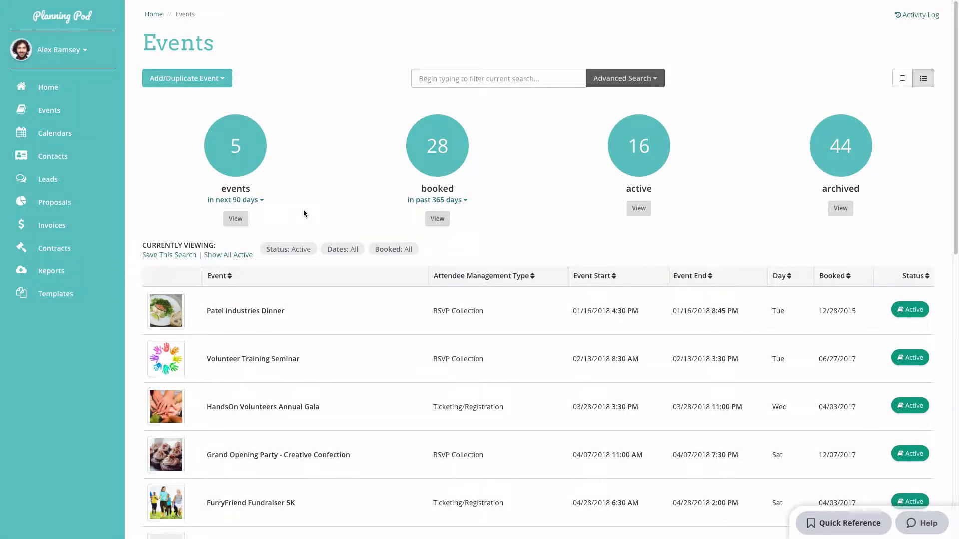
# - Open the HandsOn Volunteers Annual Gala event and go to its Budget page
pyautogui.click(269, 406)
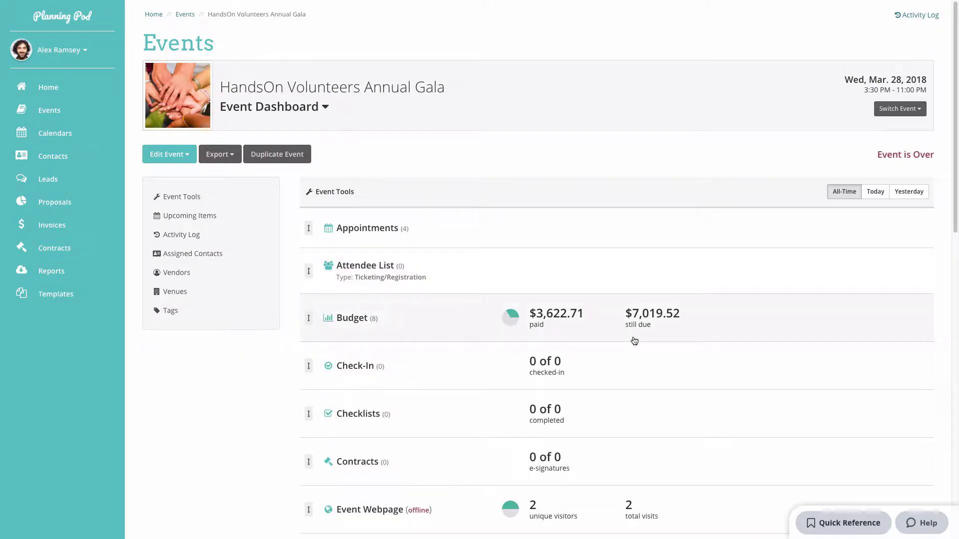
pyautogui.click(525, 325)
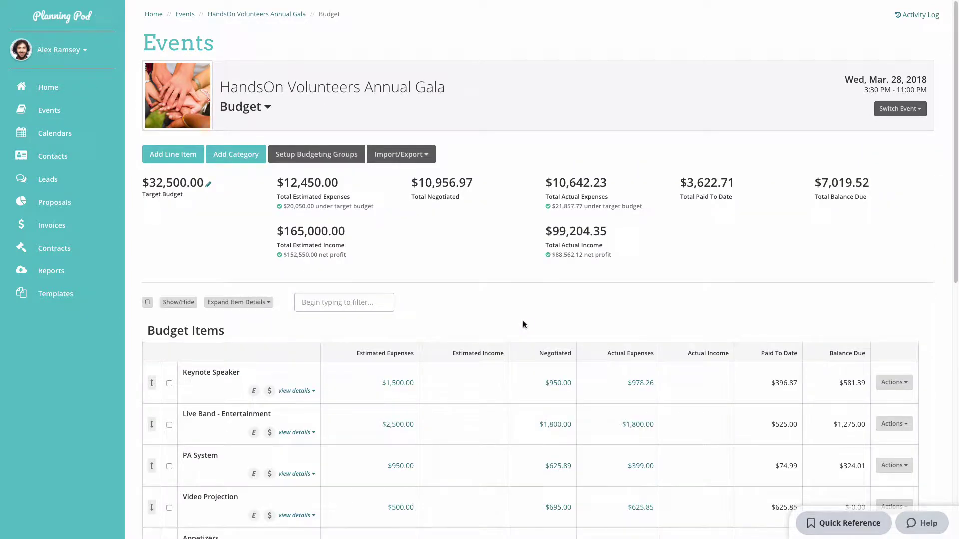
pyautogui.click(209, 185)
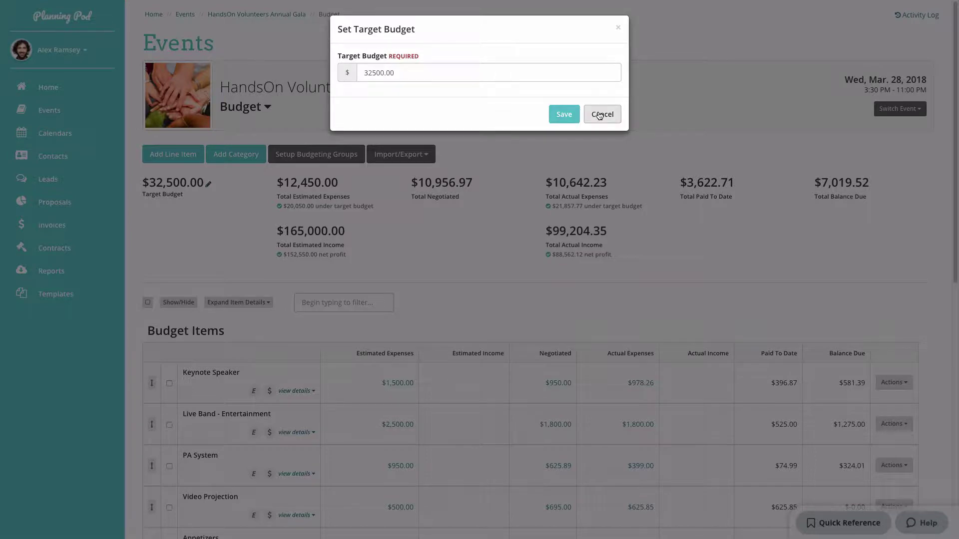
pyautogui.click(598, 115)
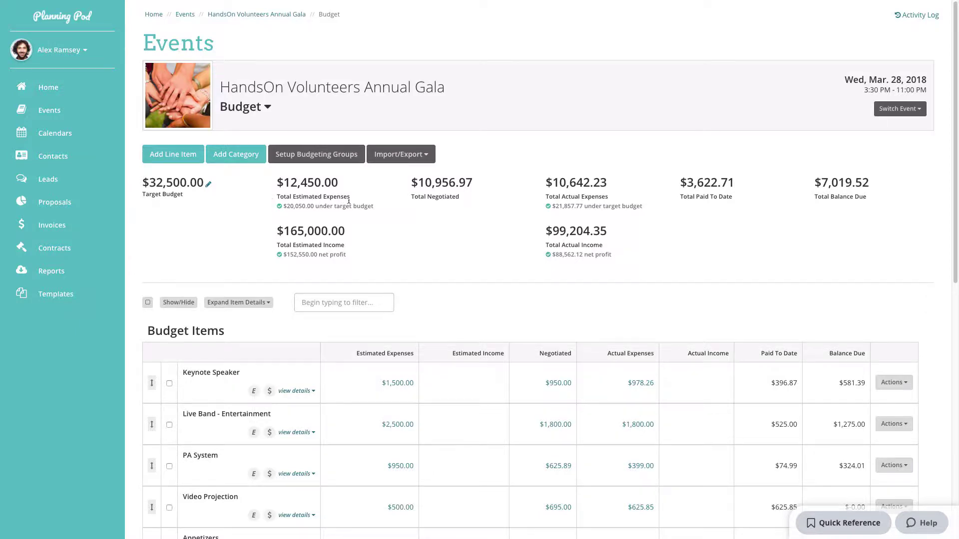
pyautogui.scroll(-3, 348, 203)
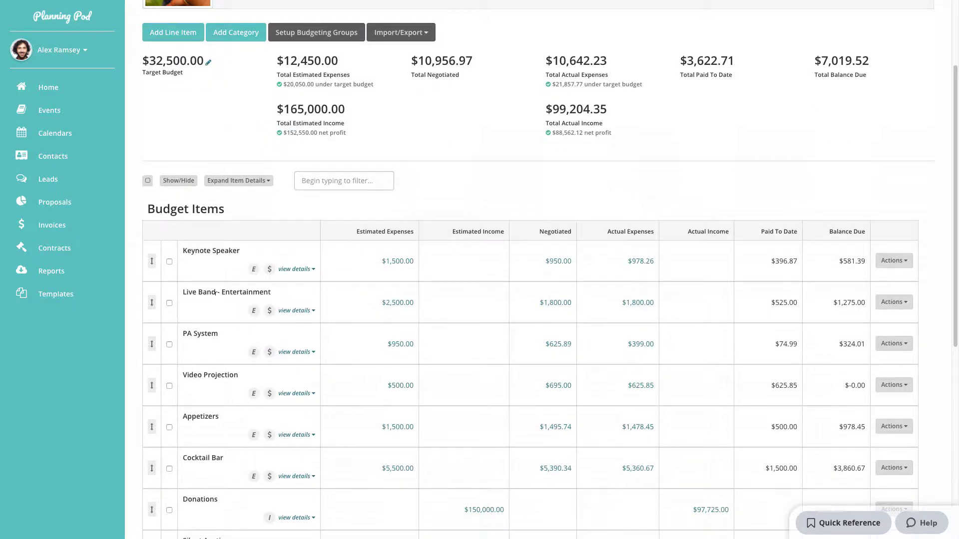
pyautogui.scroll(-1, 208, 479)
pyautogui.scroll(4, 209, 476)
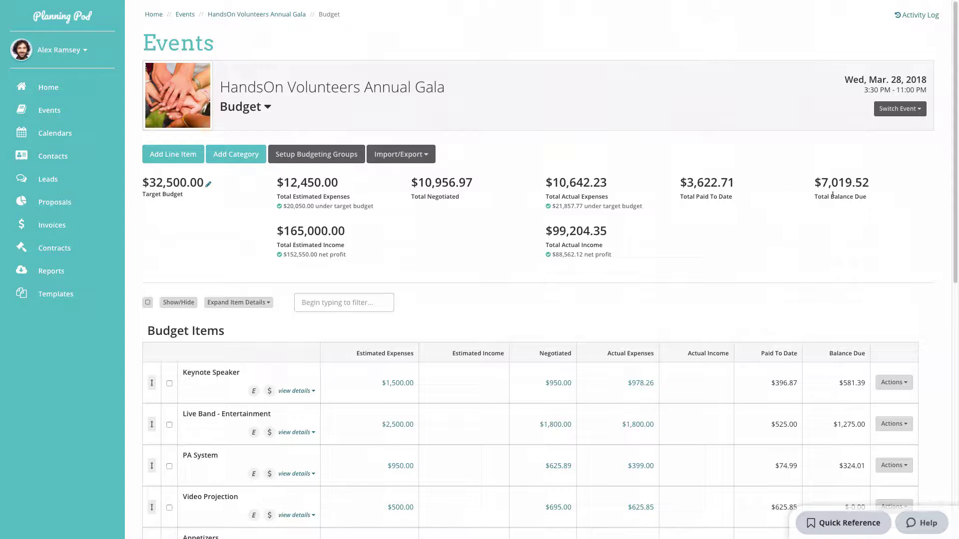
pyautogui.scroll(-3, 672, 265)
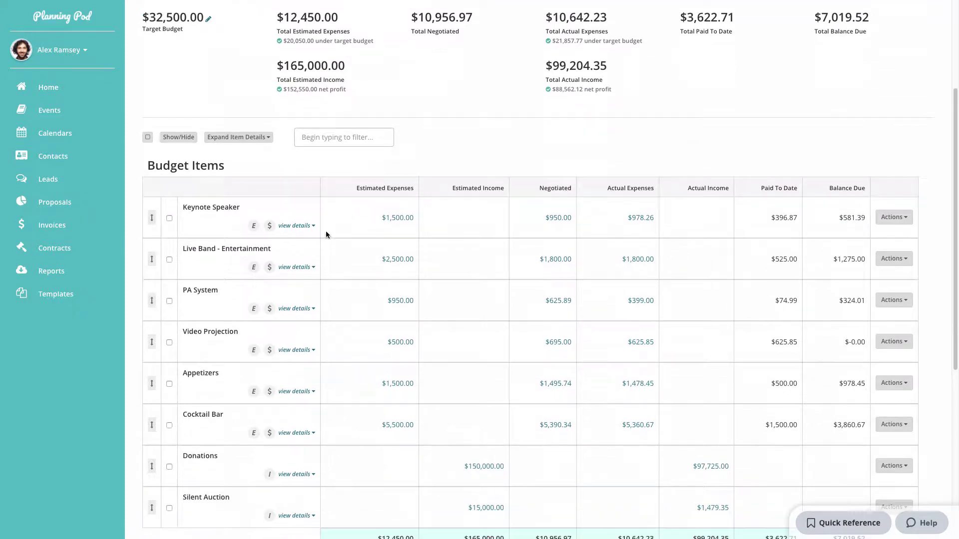
pyautogui.scroll(-1, 298, 243)
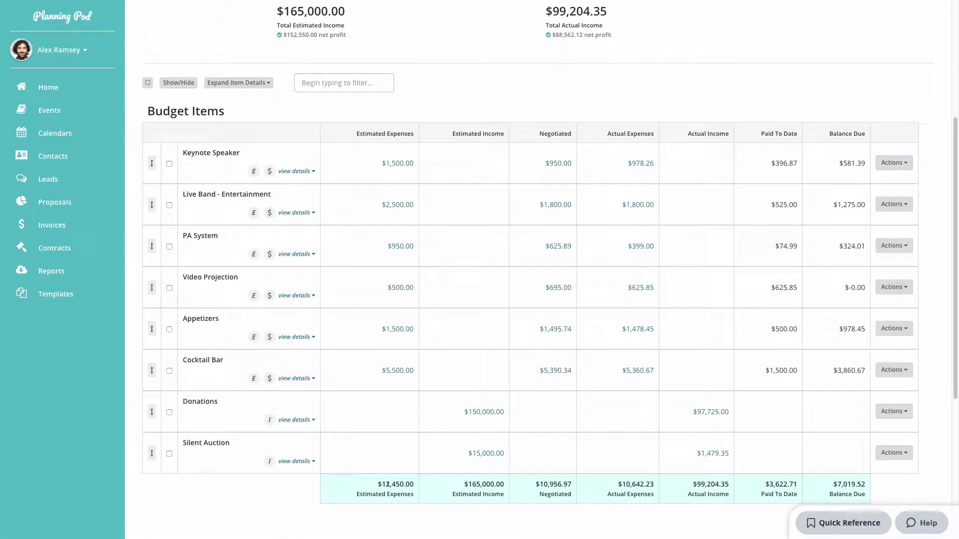
pyautogui.scroll(4, 388, 485)
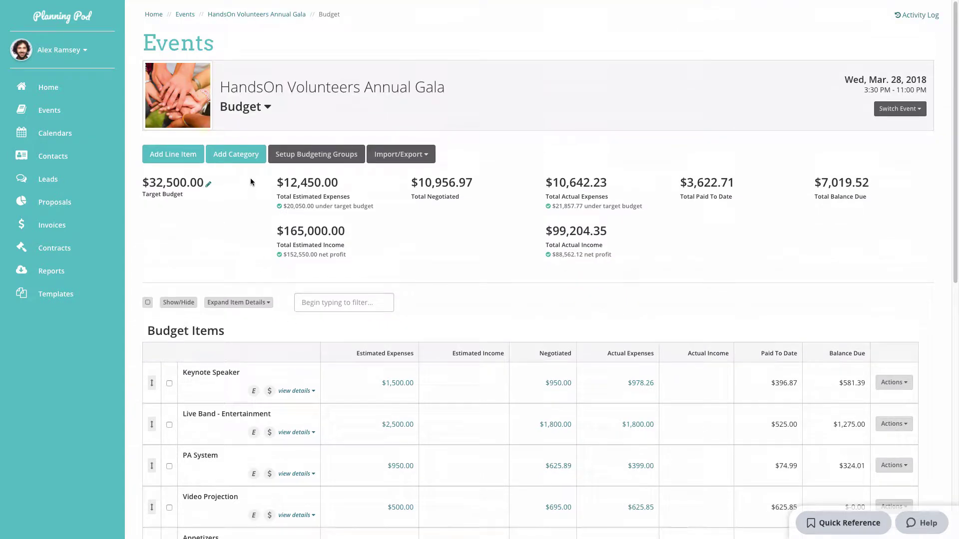
# - Create a new Food & Beverage budget category
pyautogui.click(244, 161)
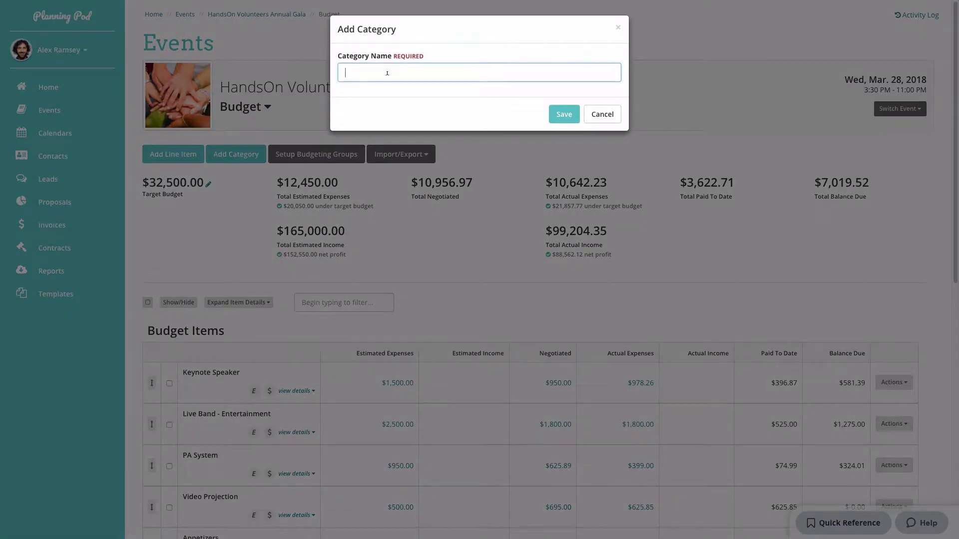
pyautogui.write('Food & Beverage')
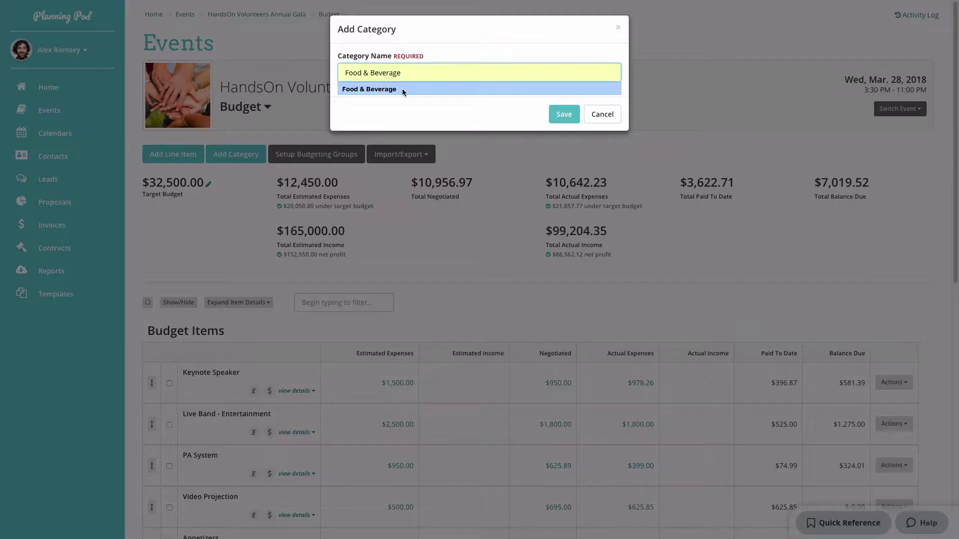
pyautogui.click(402, 89)
pyautogui.click(564, 114)
# - Move the Appetizers and Cocktail Bar items into the Food & Beverage category
pyautogui.scroll(-7, 418, 197)
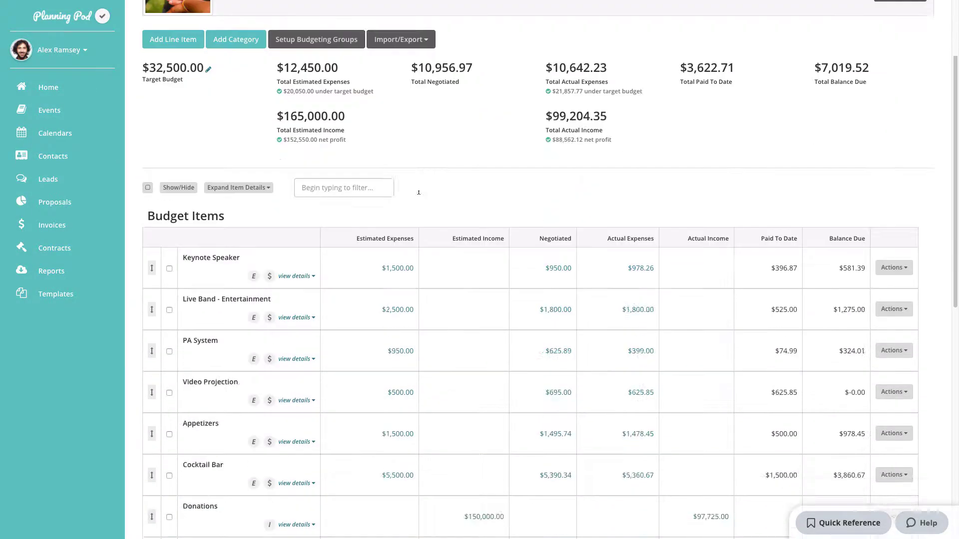
pyautogui.scroll(-2, 418, 198)
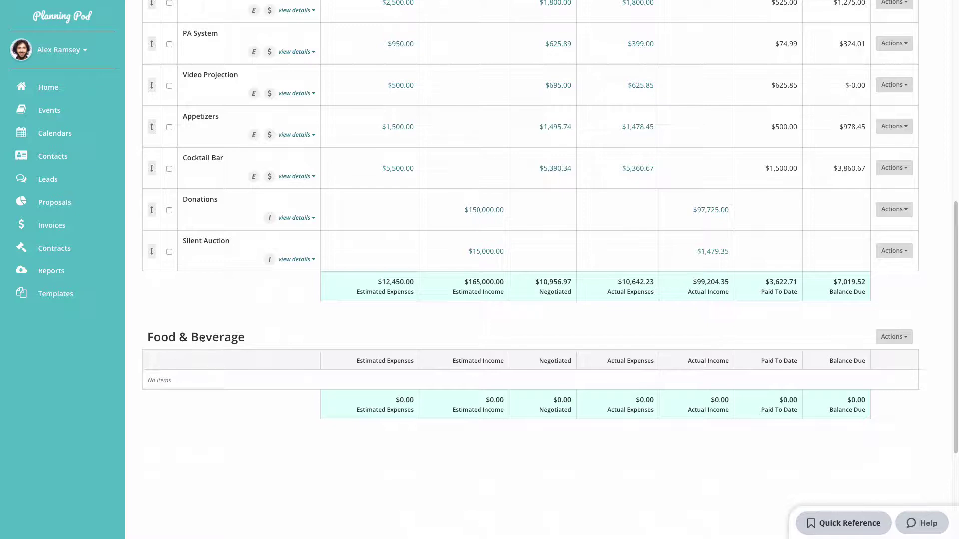
pyautogui.scroll(4, 220, 353)
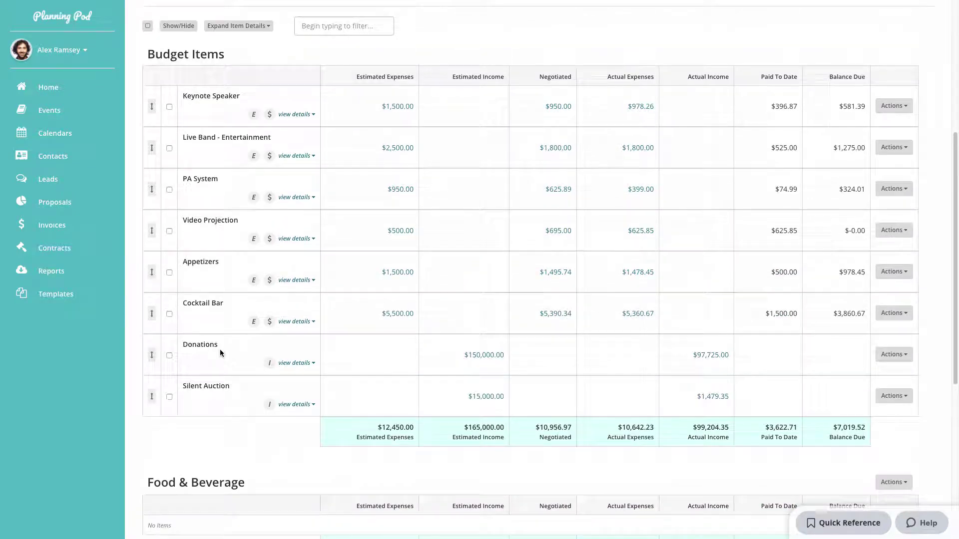
pyautogui.click(169, 315)
pyautogui.click(169, 272)
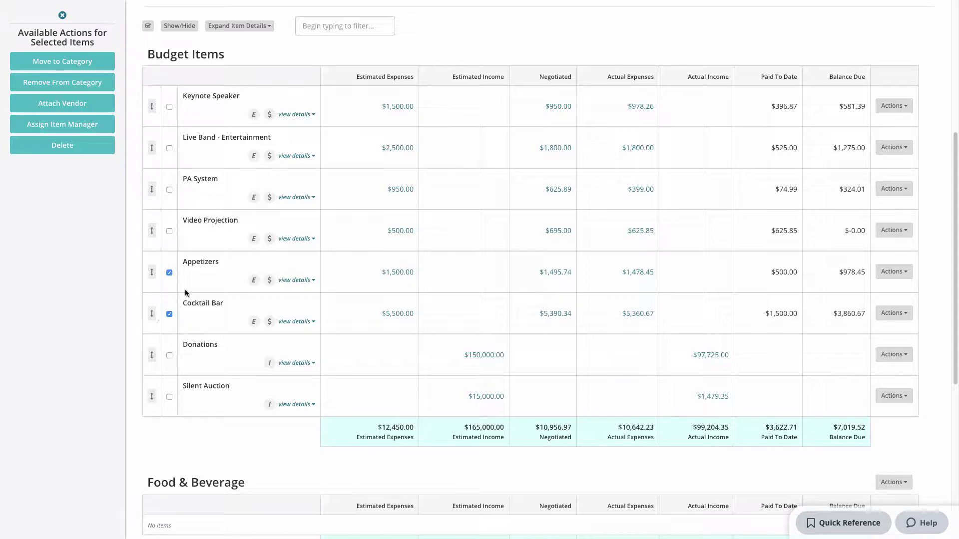
pyautogui.click(69, 63)
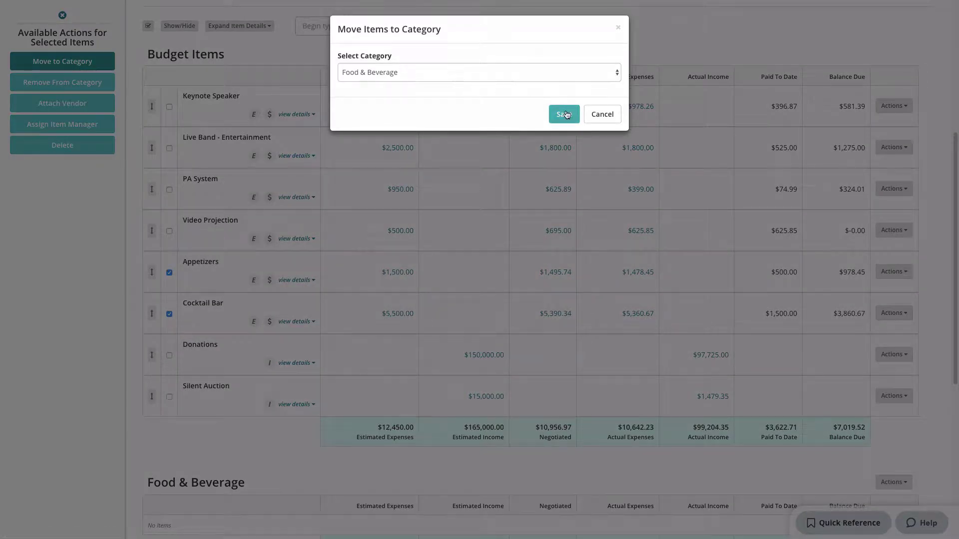
pyautogui.click(565, 114)
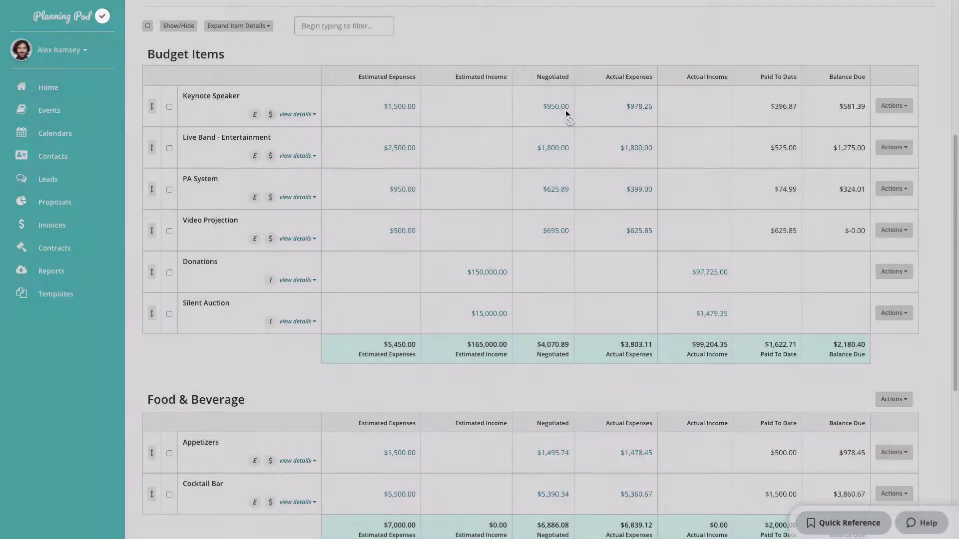
pyautogui.scroll(-3, 395, 302)
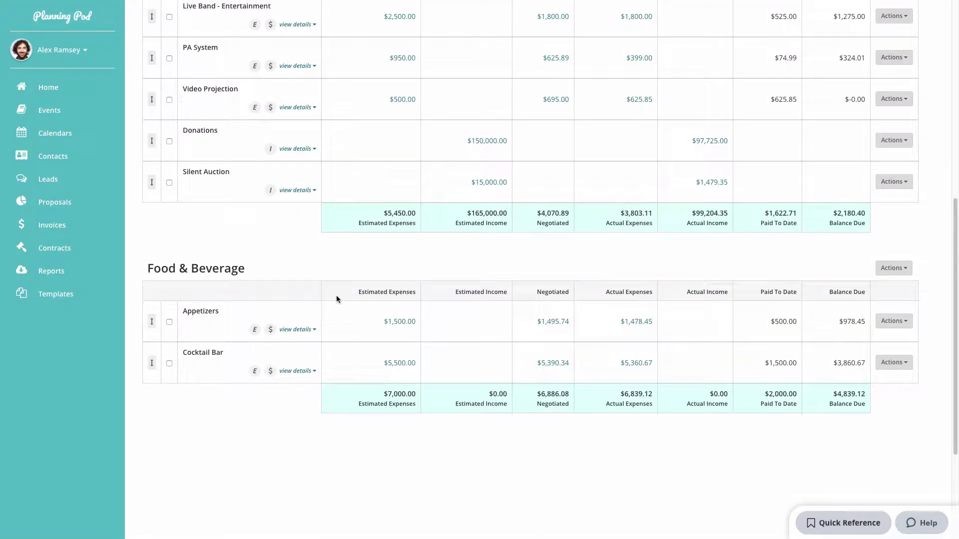
pyautogui.scroll(8, 349, 363)
pyautogui.scroll(1, 349, 363)
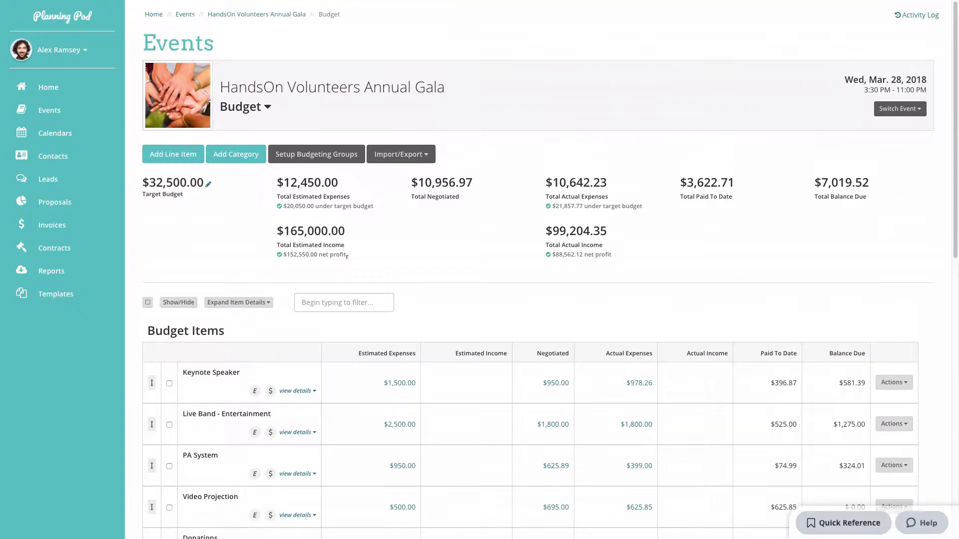
# - Start another budget category and name it 'Audio Visual'
pyautogui.click(235, 154)
pyautogui.click(364, 71)
pyautogui.write('Audio Visu')
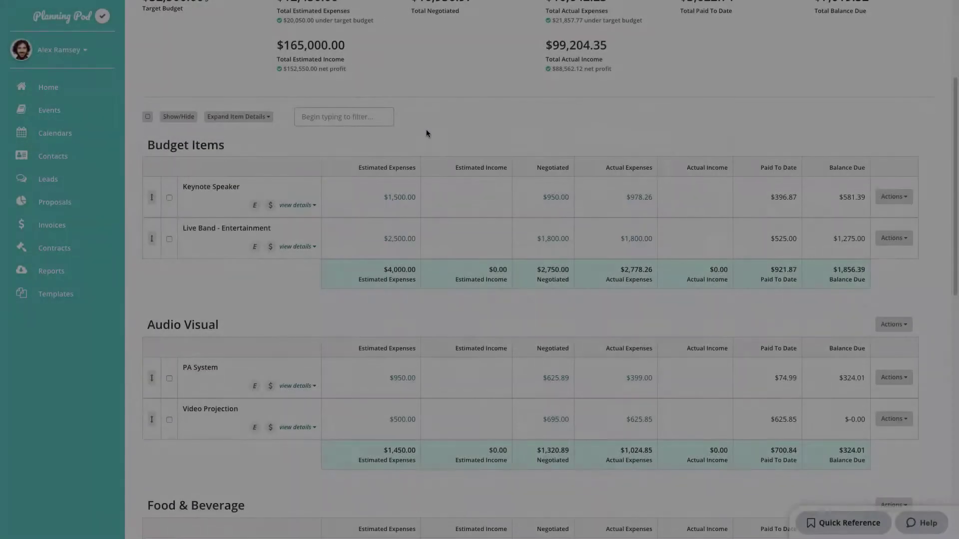
pyautogui.scroll(1, 427, 129)
pyautogui.scroll(3, 420, 198)
pyautogui.scroll(-5, 420, 196)
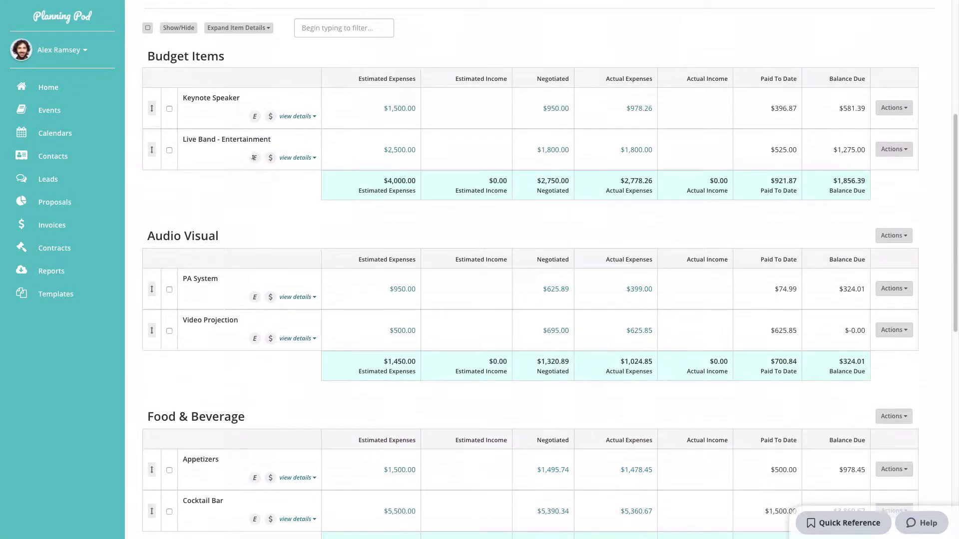
pyautogui.scroll(-4, 252, 159)
pyautogui.scroll(-2, 309, 193)
pyautogui.scroll(1, 403, 379)
pyautogui.scroll(10, 402, 374)
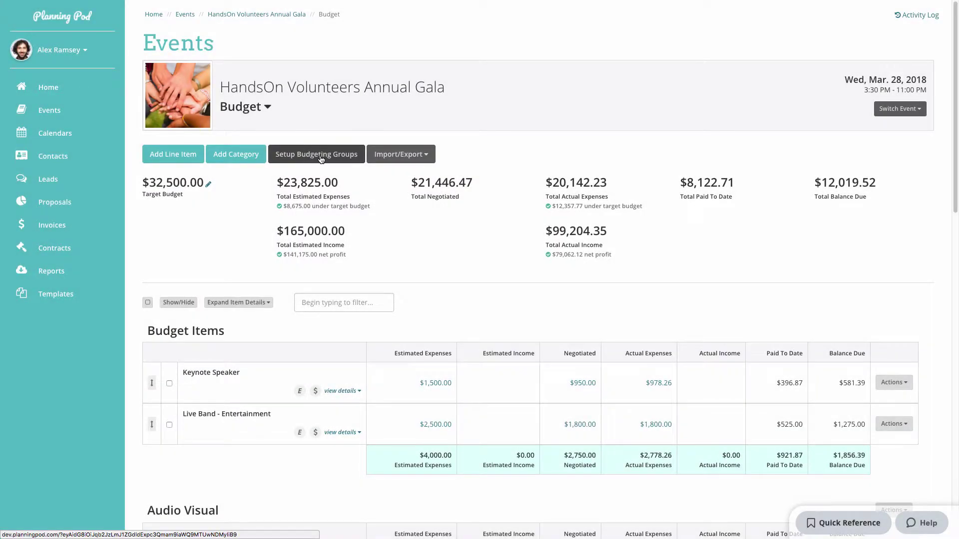
pyautogui.click(321, 159)
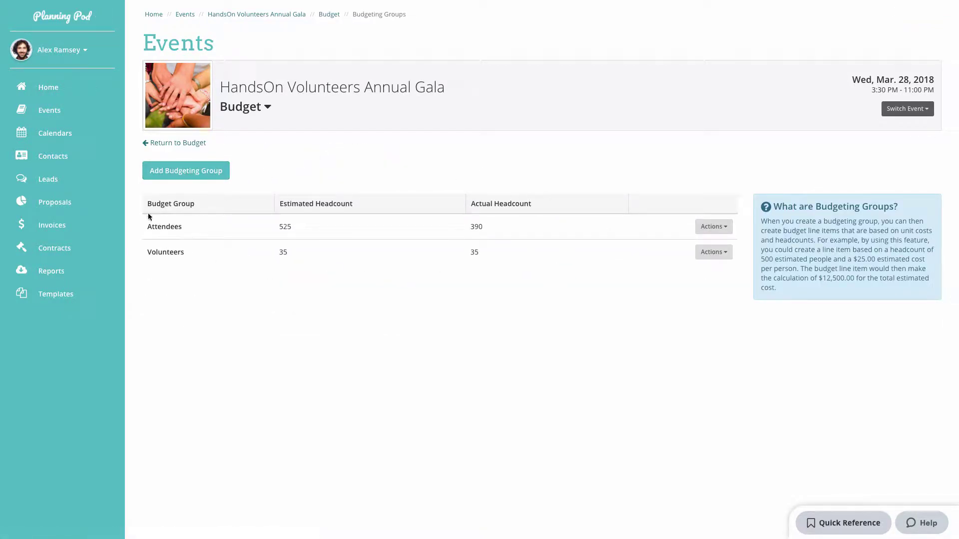
pyautogui.click(170, 170)
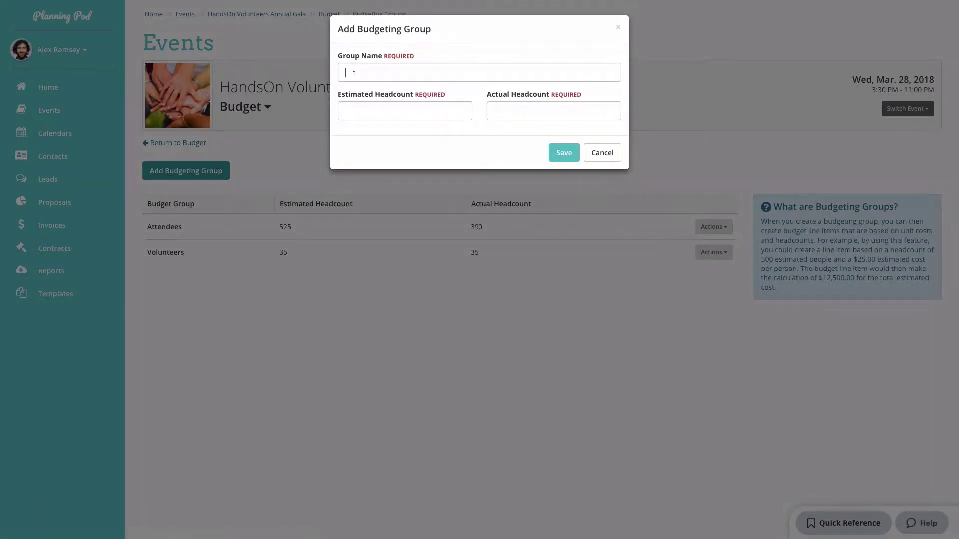
pyautogui.click(602, 153)
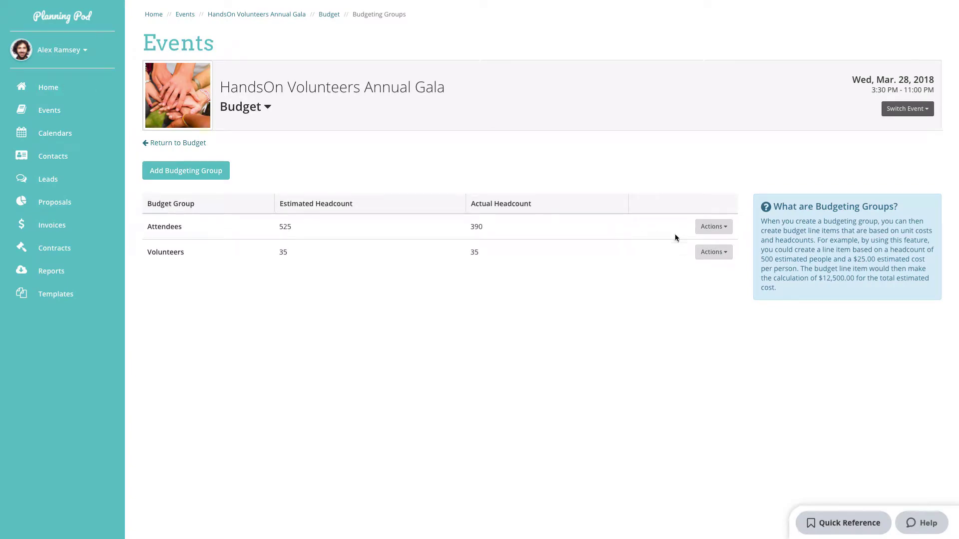
pyautogui.click(699, 226)
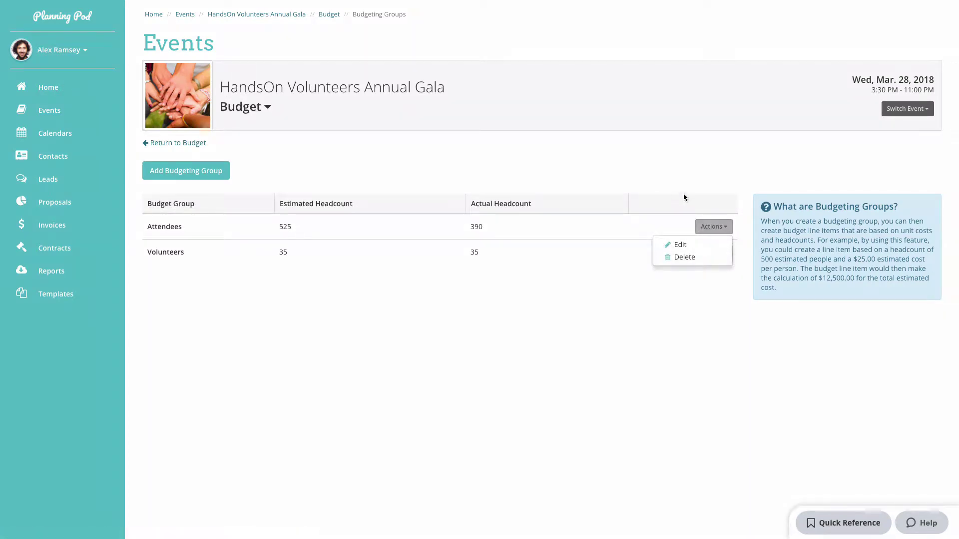
# - Add a 'Plated Dinner' expense line item in the Food & Beverage category
pyautogui.click(189, 144)
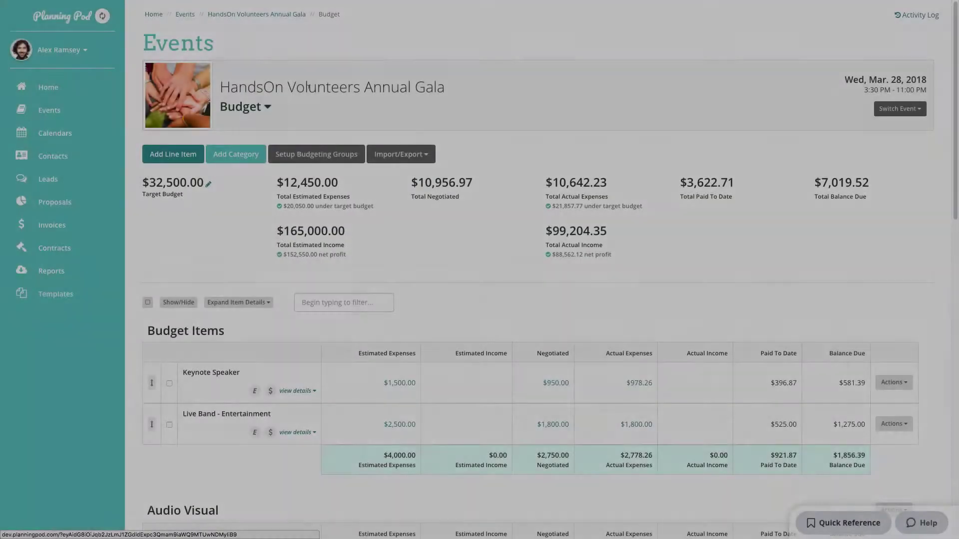
pyautogui.click(173, 154)
pyautogui.write('Plated Dinner')
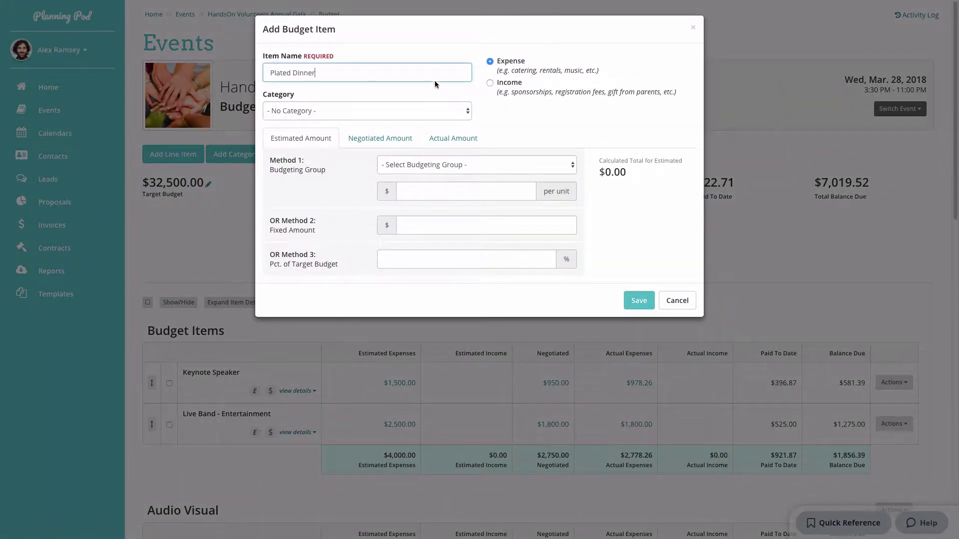
pyautogui.click(490, 83)
pyautogui.click(491, 62)
pyautogui.click(355, 111)
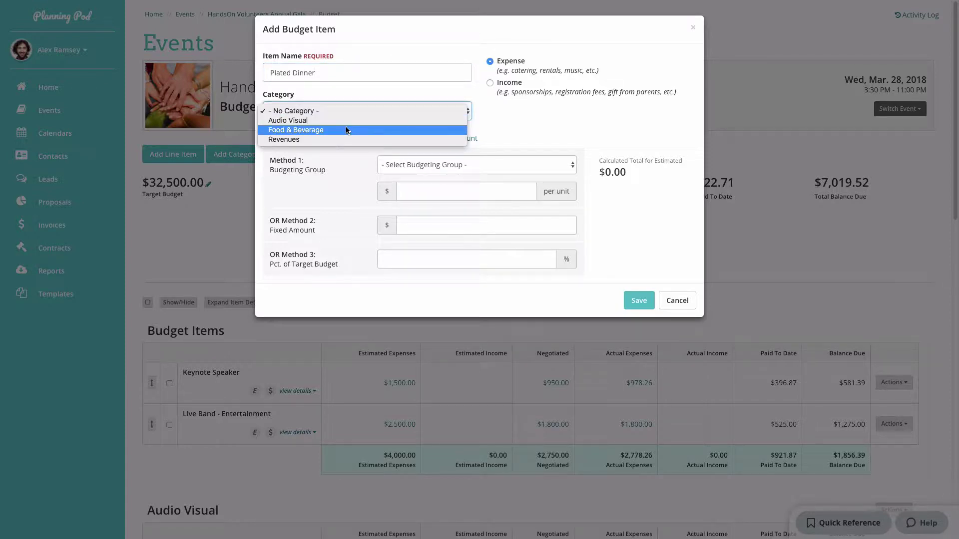
pyautogui.click(351, 130)
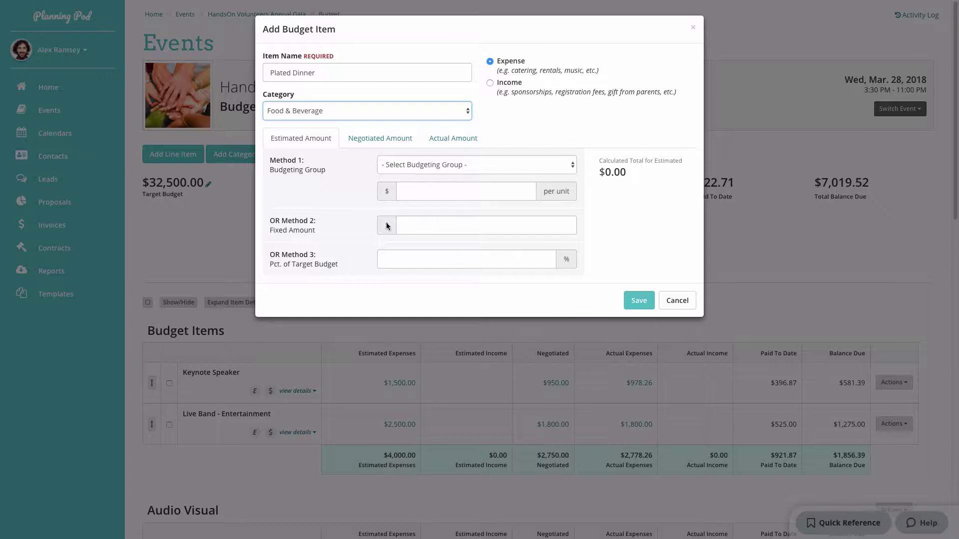
# - Set Plated Dinner's estimated amount to 35% of the target budget
pyautogui.click(449, 165)
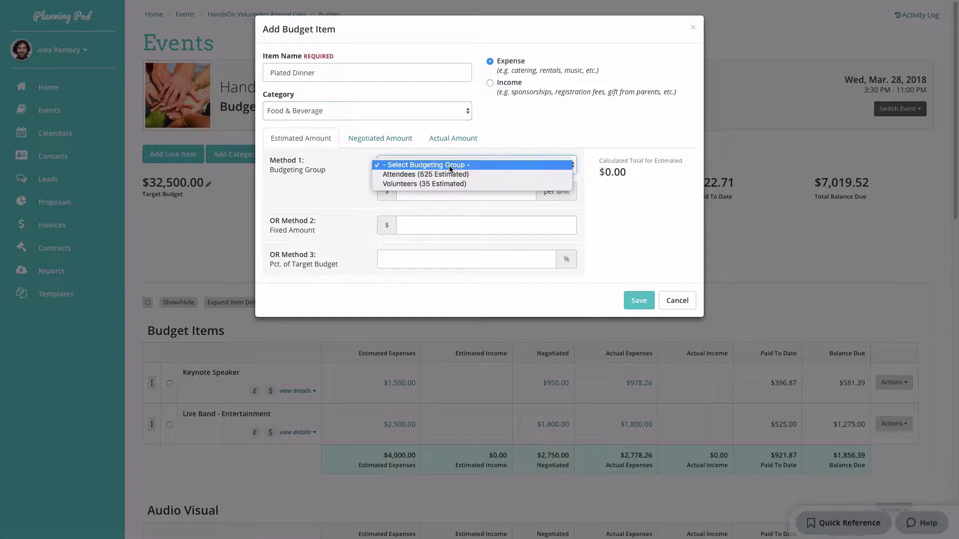
pyautogui.click(448, 174)
pyautogui.click(446, 188)
pyautogui.write('21')
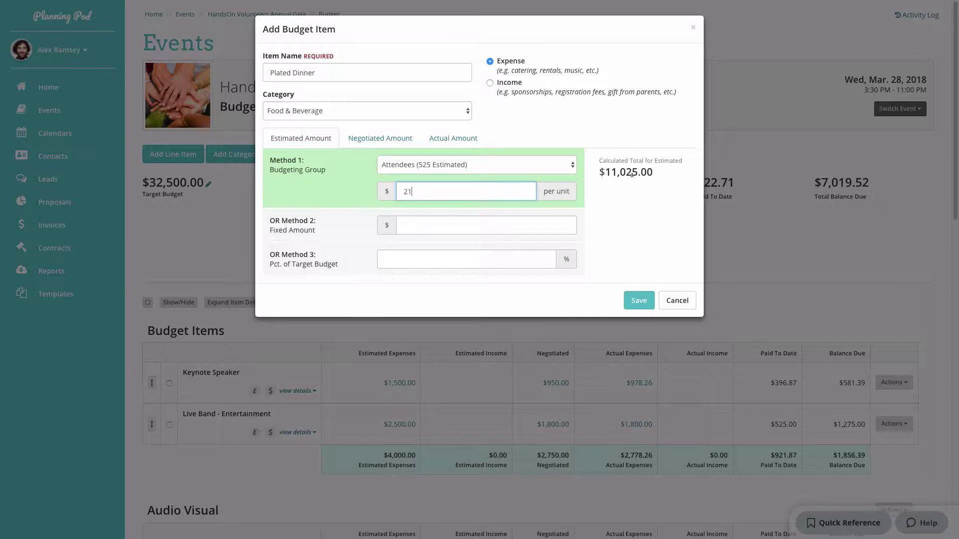
pyautogui.write('.65')
pyautogui.click(494, 224)
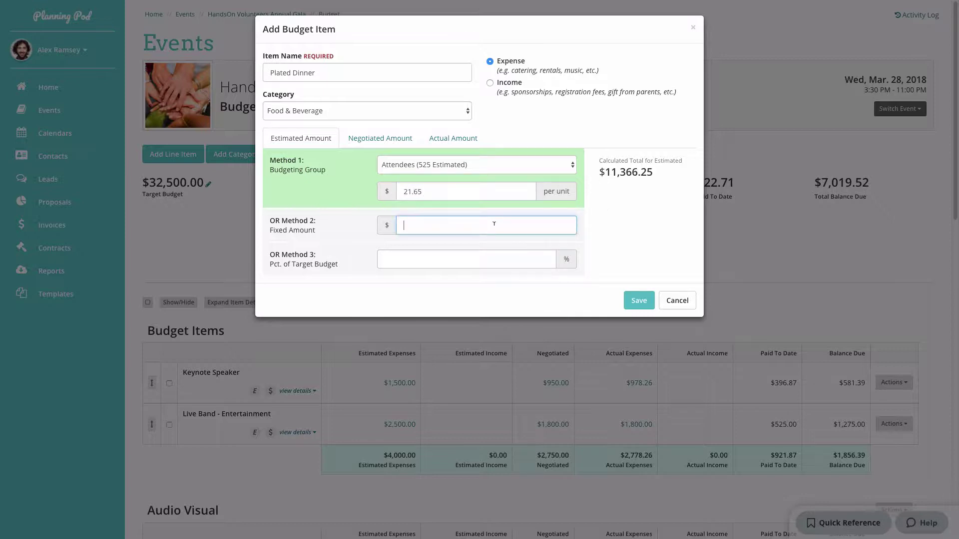
pyautogui.write('10500')
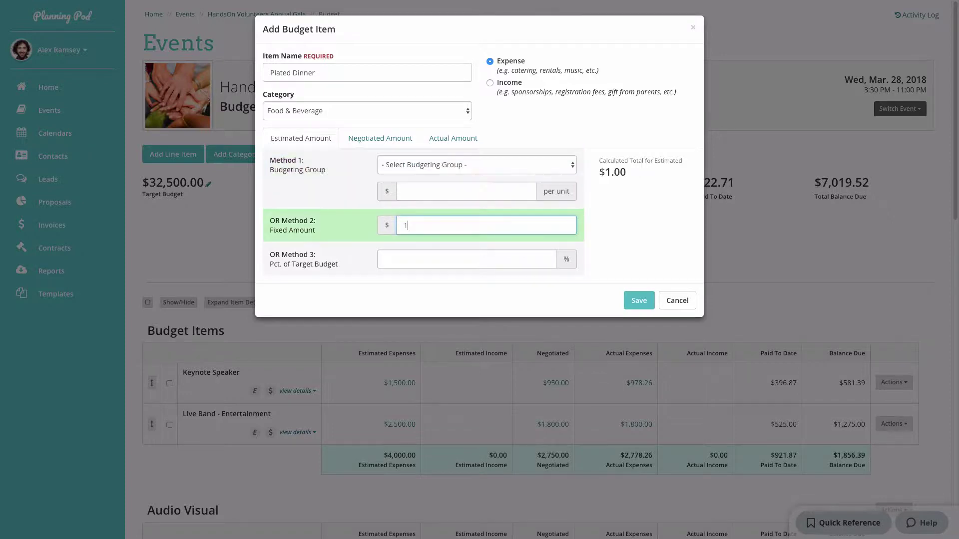
pyautogui.click(475, 255)
pyautogui.write('35')
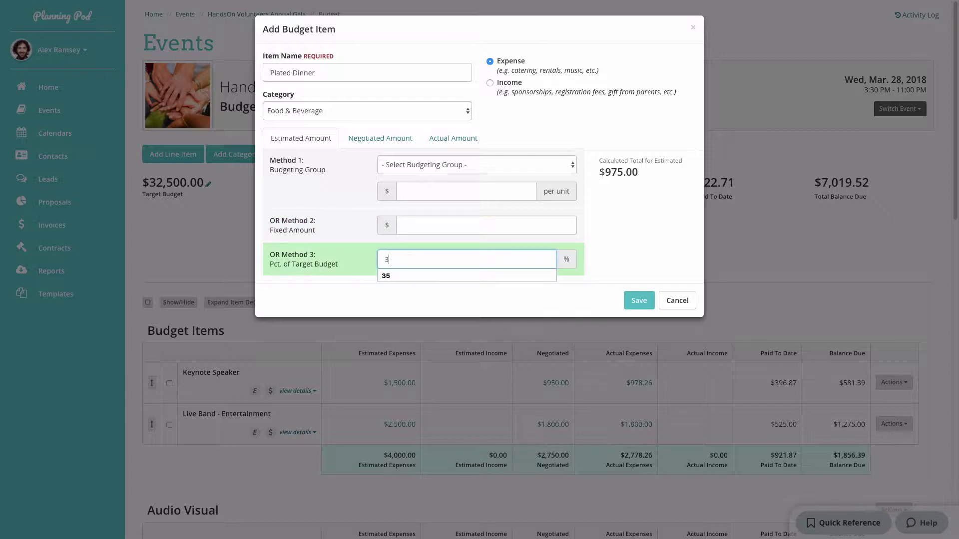
# - Set the negotiated amount to $19.98 per attendee using the Attendees group
pyautogui.click(398, 140)
pyautogui.click(446, 166)
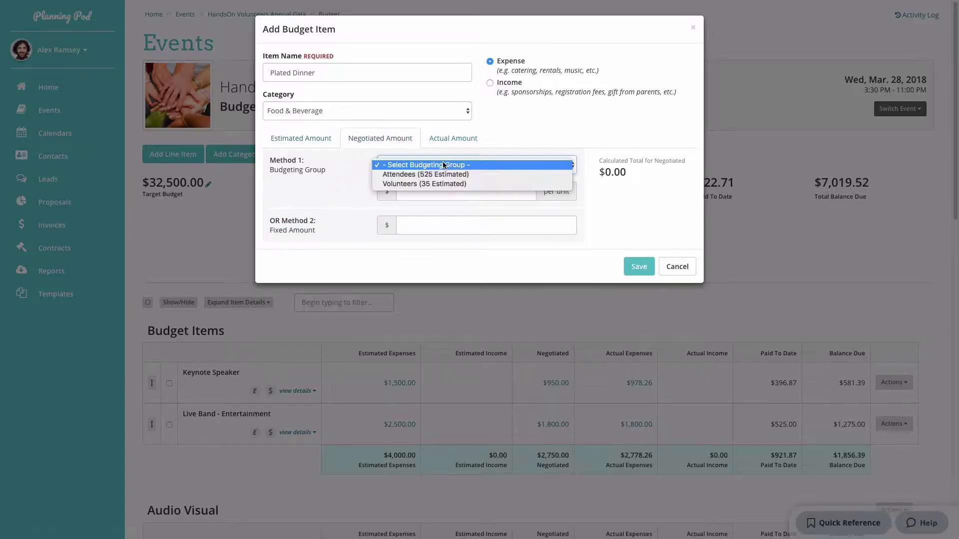
pyautogui.click(445, 174)
pyautogui.click(448, 190)
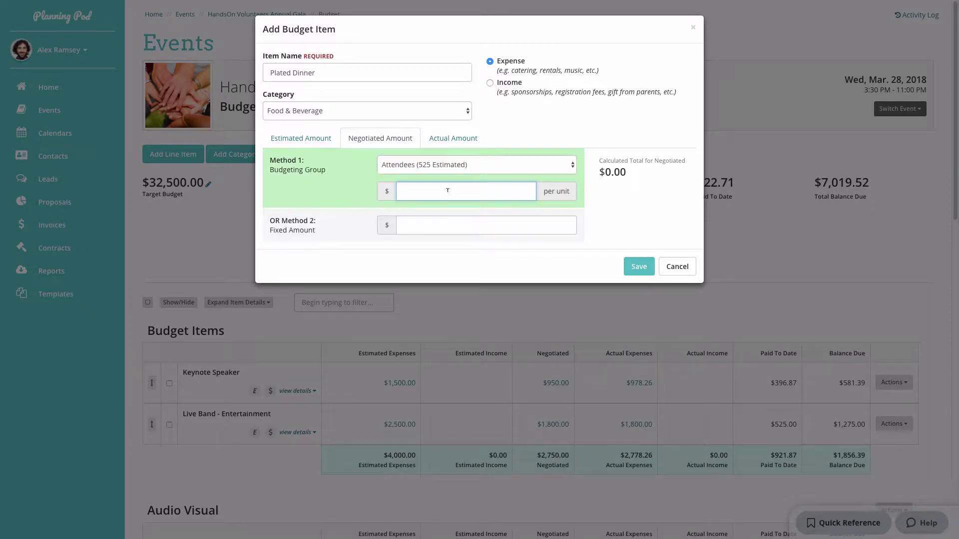
pyautogui.write('19.98')
pyautogui.click(442, 222)
# - Enter a fixed actual amount of $9,500 and save the Plated Dinner item
pyautogui.click(449, 138)
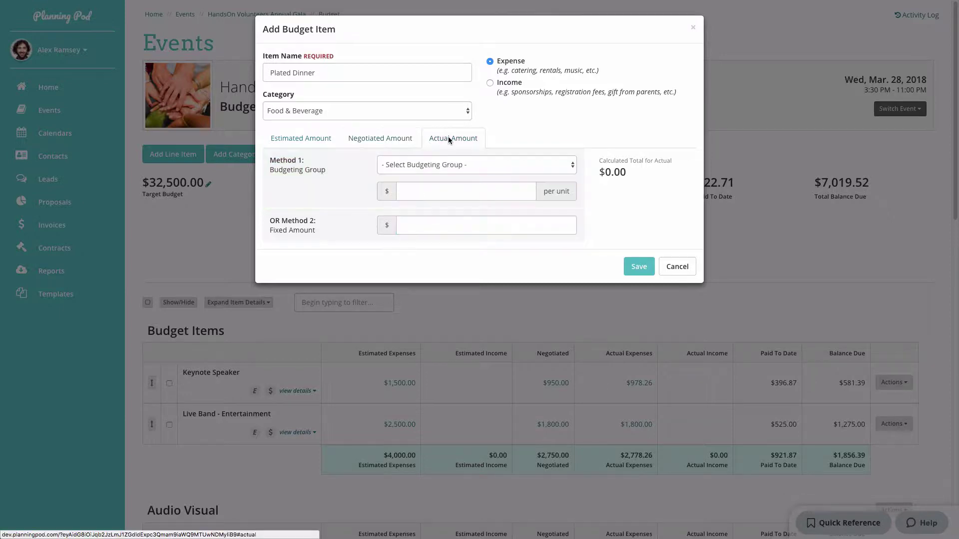
pyautogui.click(443, 224)
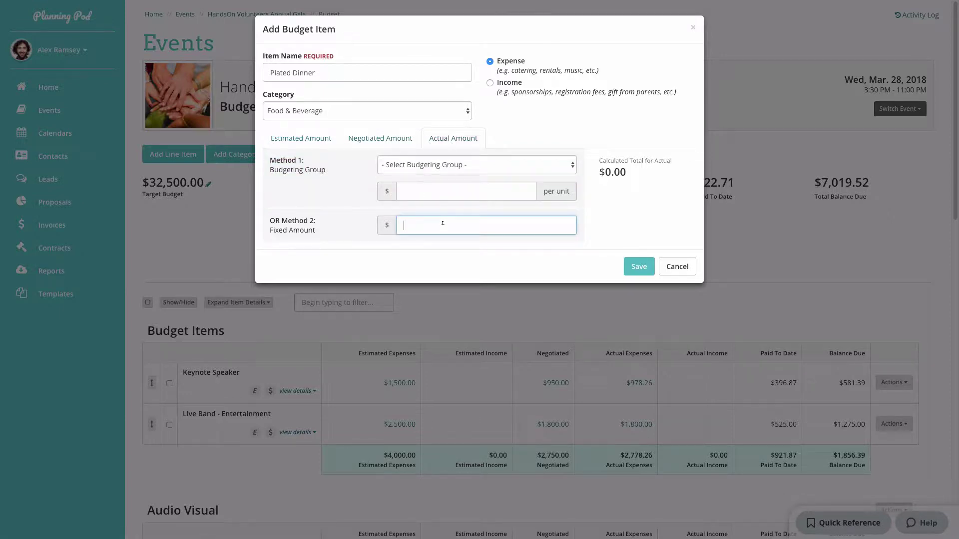
pyautogui.write('94500')
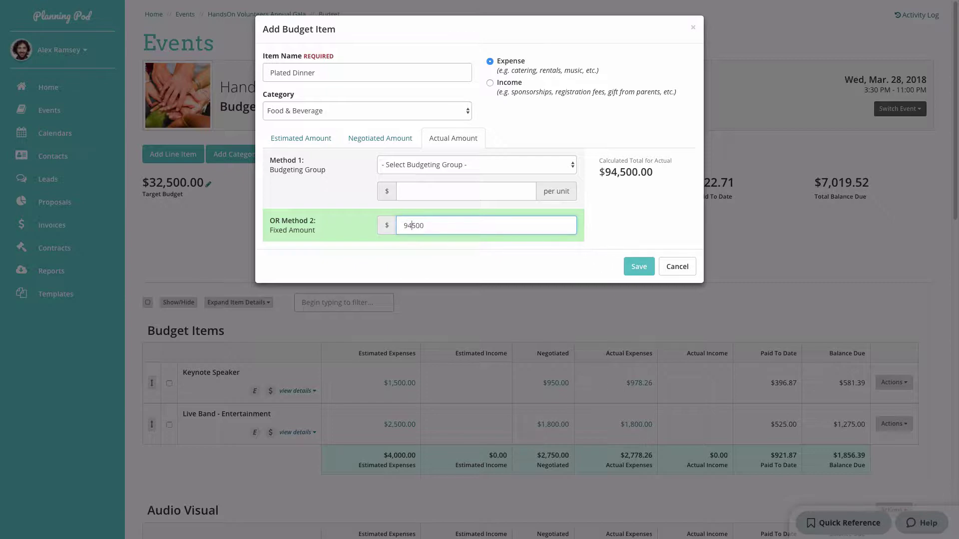
pyautogui.press('BackSpace')
pyautogui.click(643, 270)
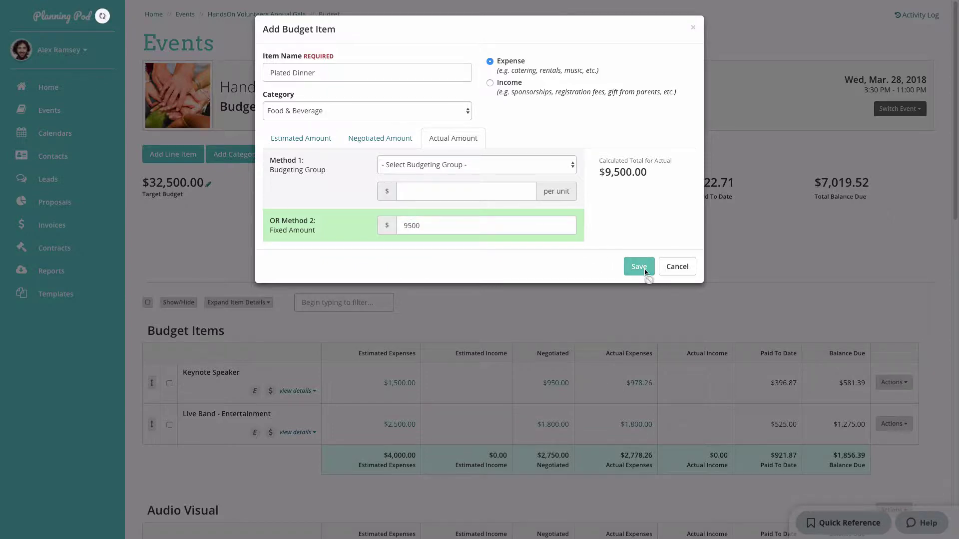
pyautogui.scroll(-6, 370, 342)
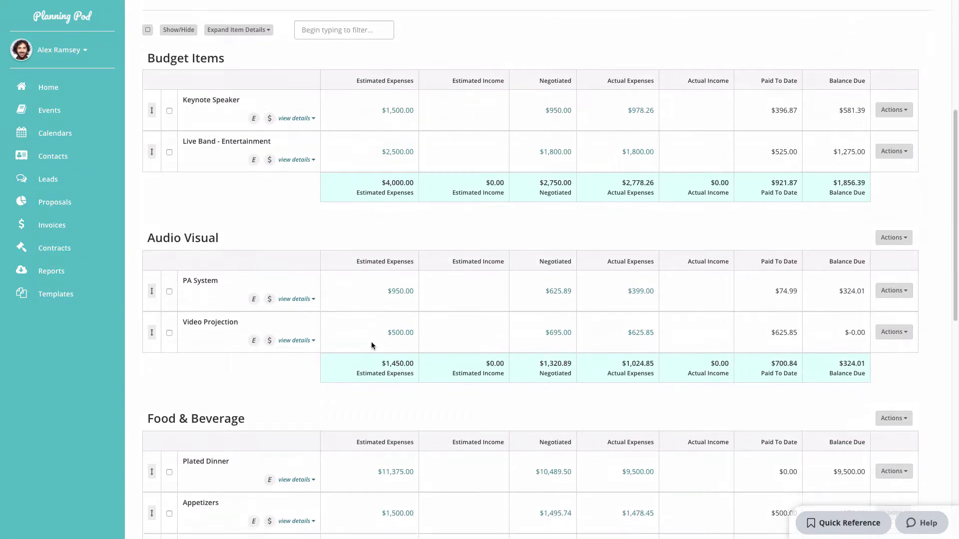
pyautogui.scroll(-3, 371, 345)
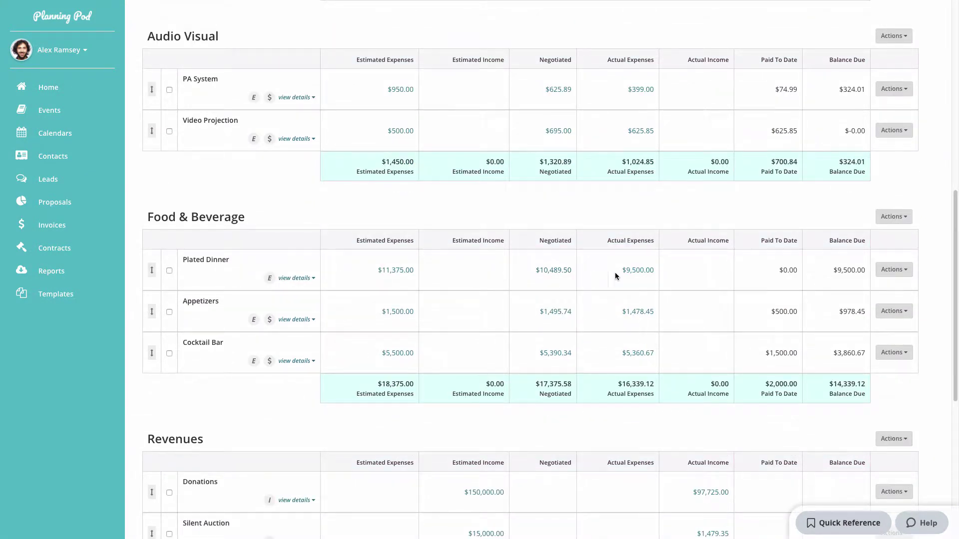
pyautogui.click(400, 270)
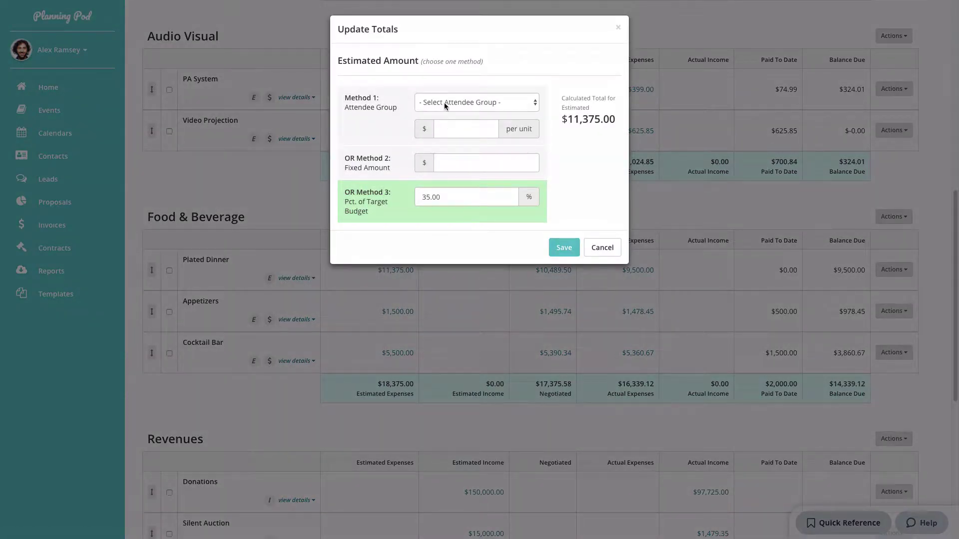
pyautogui.click(593, 252)
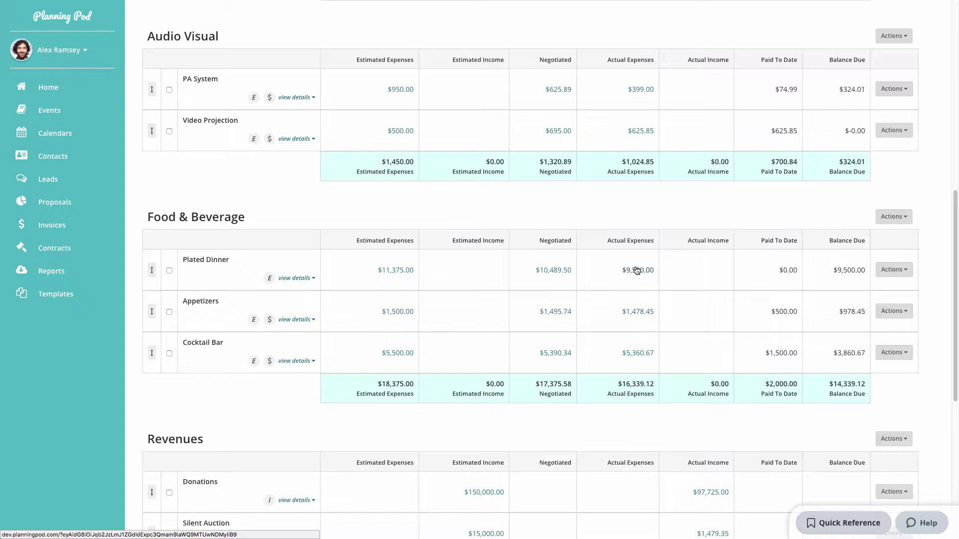
pyautogui.click(894, 269)
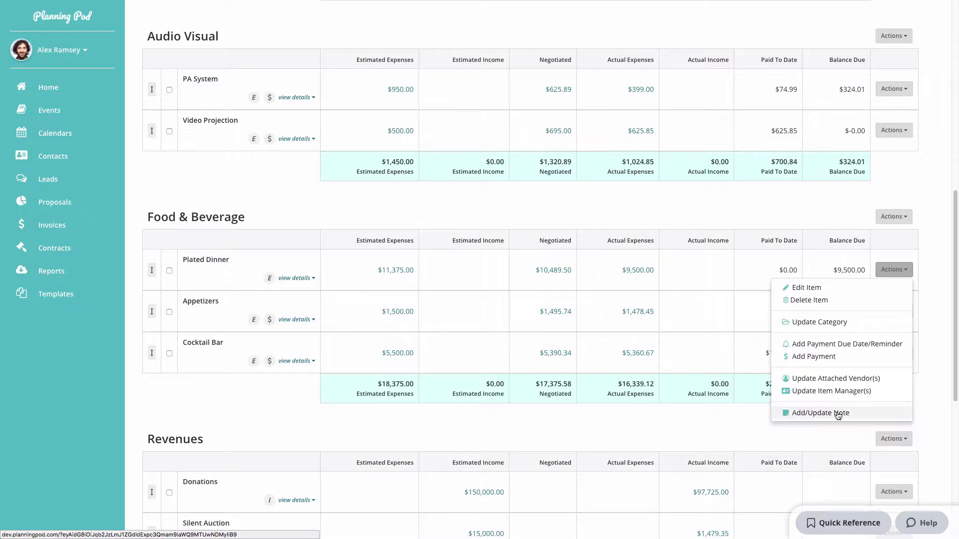
# - Expand the Plated Dinner details to reach its payments section
pyautogui.click(804, 223)
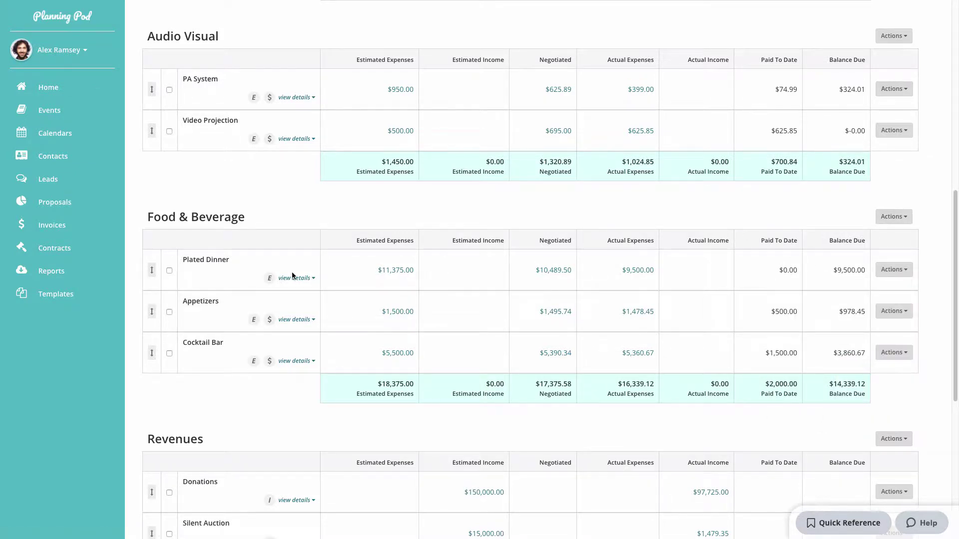
pyautogui.click(294, 278)
pyautogui.scroll(-1, 274, 269)
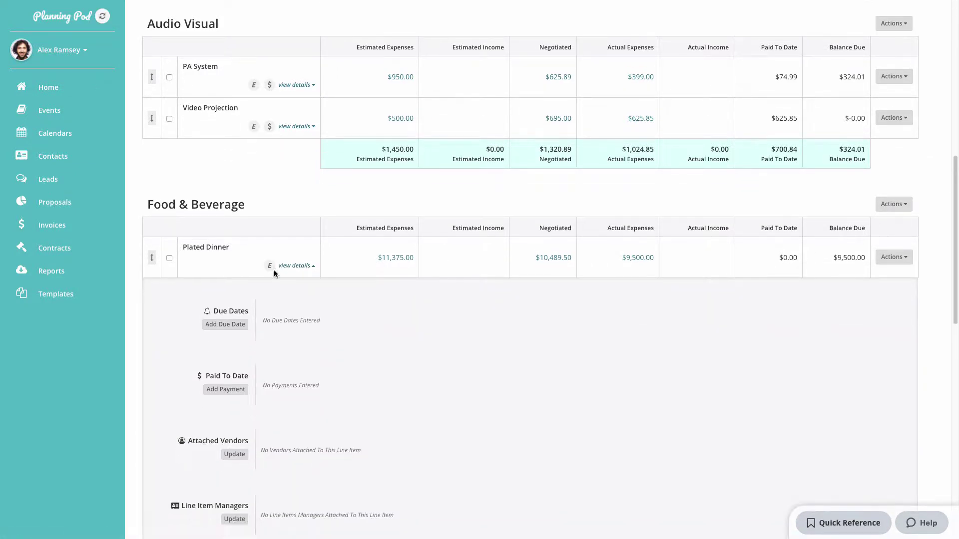
pyautogui.scroll(-2, 274, 271)
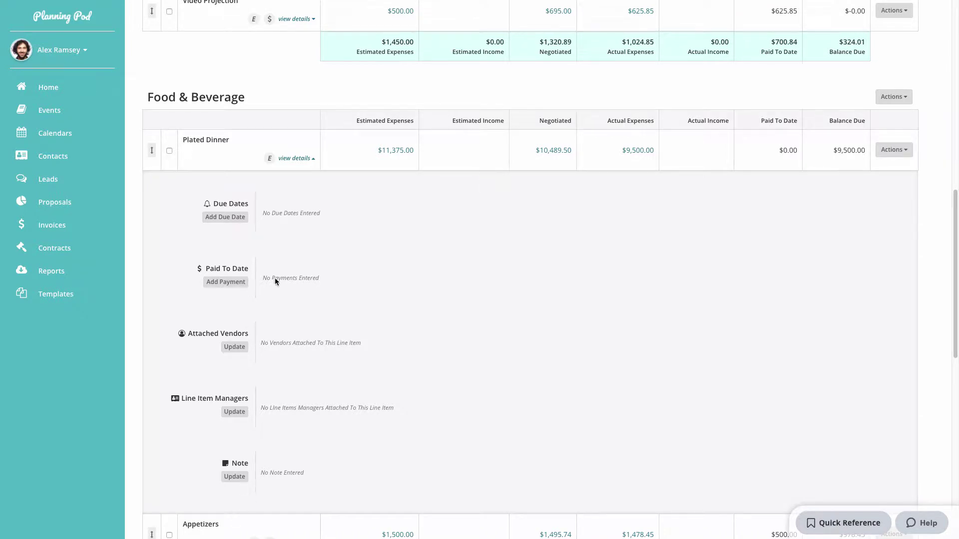
# - Record a $1,500 payment dated 04/17/2018 with its deposit reference
pyautogui.click(234, 283)
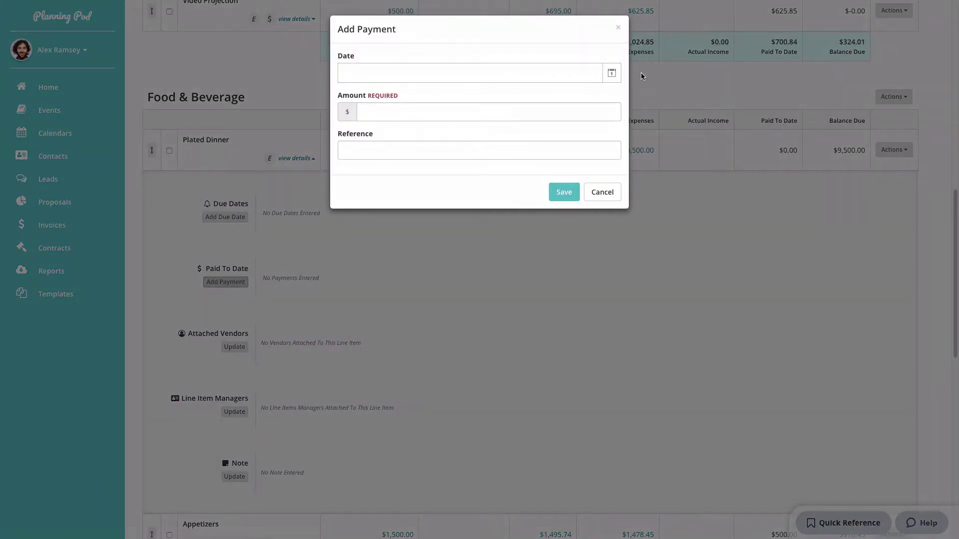
pyautogui.click(611, 73)
pyautogui.click(406, 208)
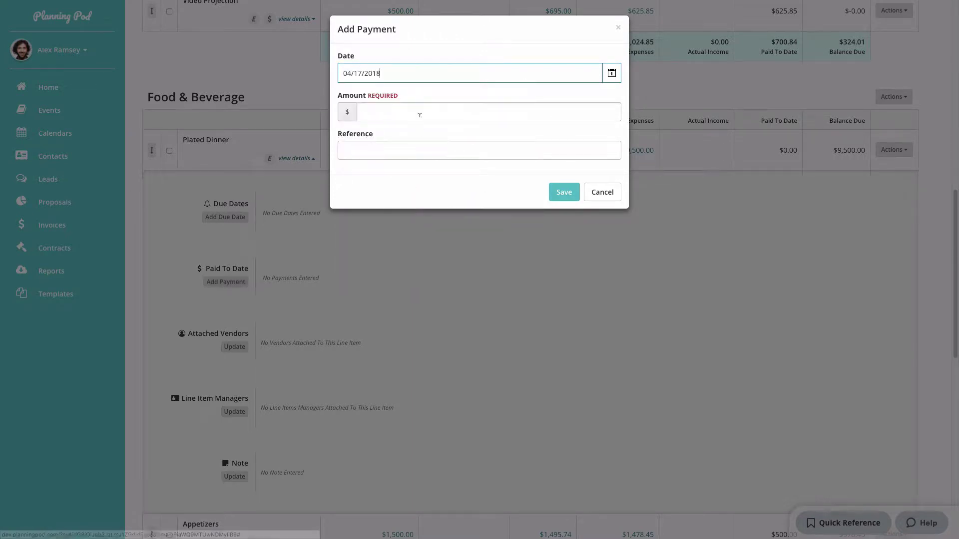
pyautogui.click(422, 110)
pyautogui.write('1500')
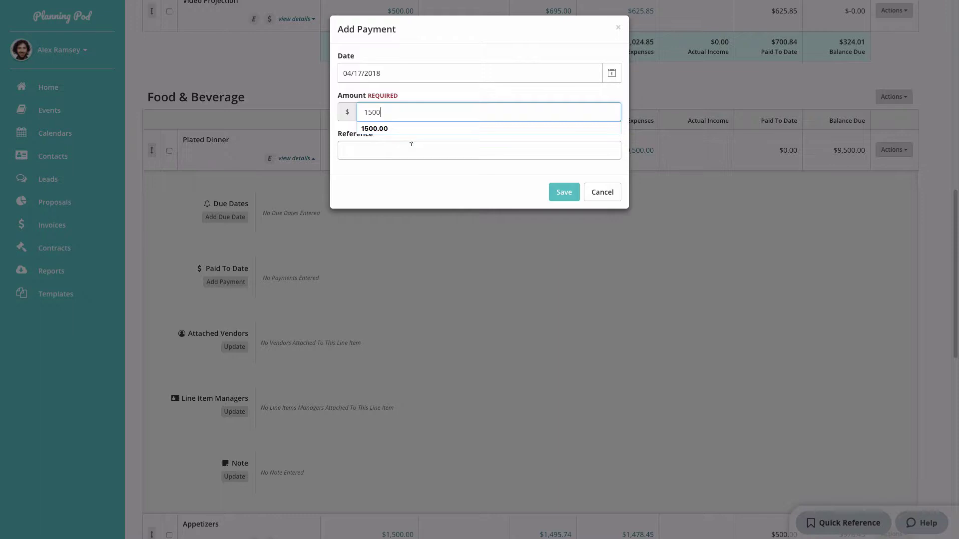
pyautogui.click(410, 146)
pyautogui.write('4385498 Deposit')
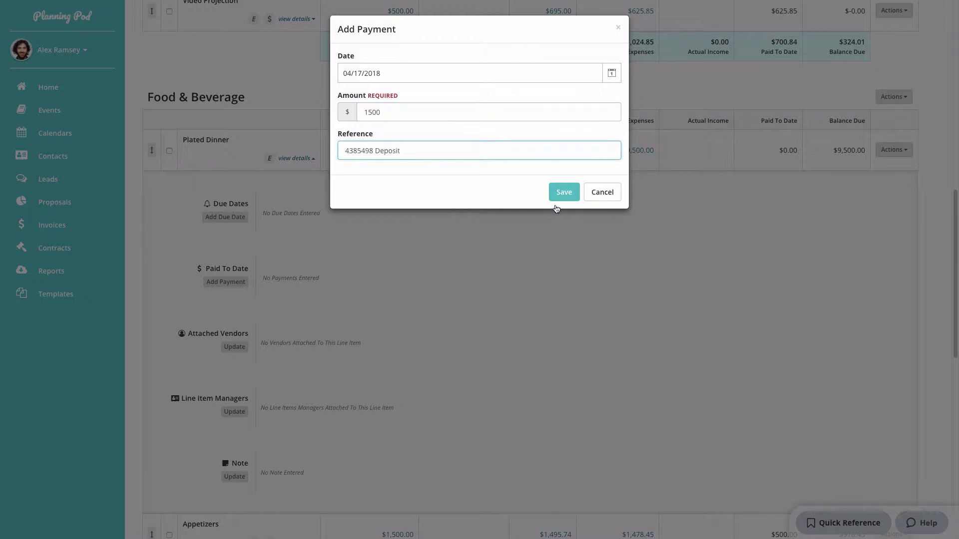
pyautogui.click(563, 191)
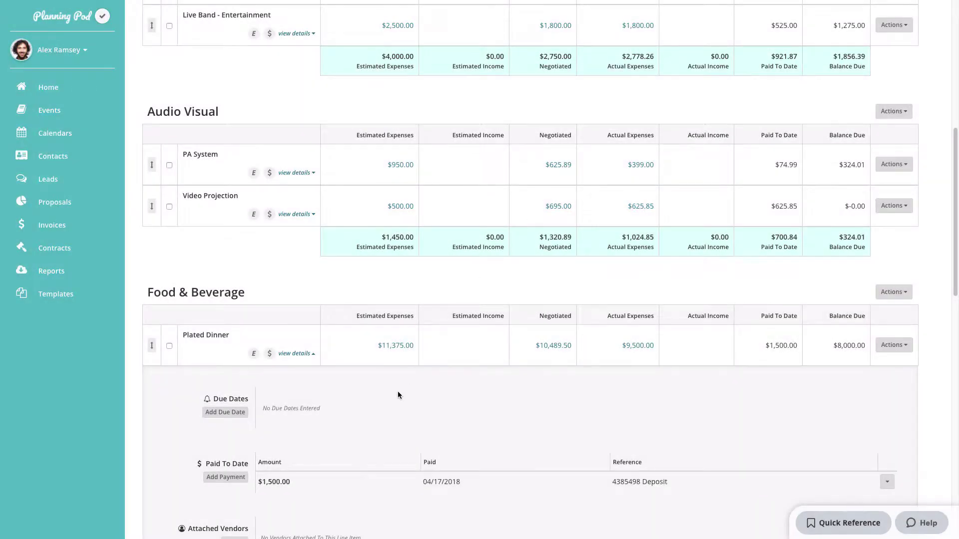
# - Add a payment due date titled First Installment for $3,000.00
pyautogui.scroll(-1, 380, 396)
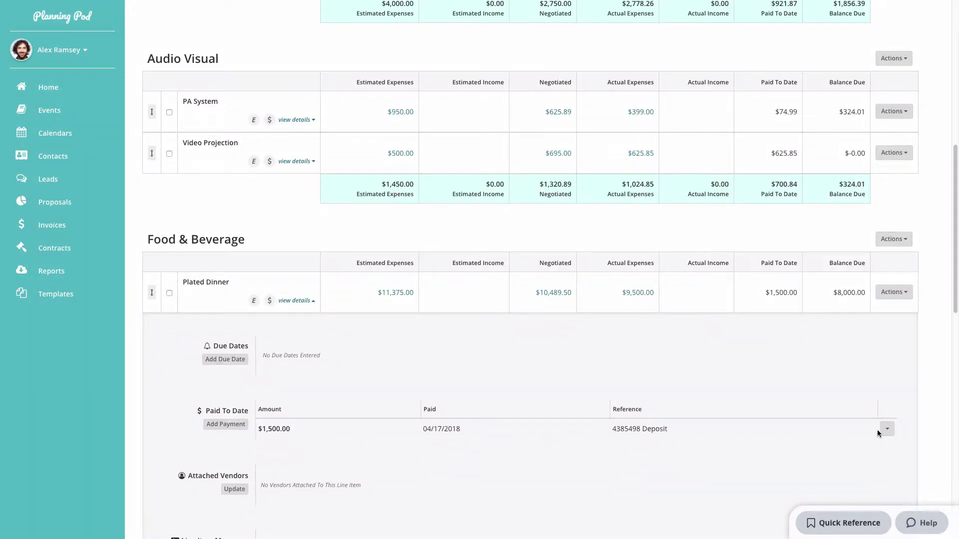
pyautogui.click(887, 429)
pyautogui.click(887, 430)
pyautogui.click(238, 360)
pyautogui.click(300, 105)
pyautogui.write('first')
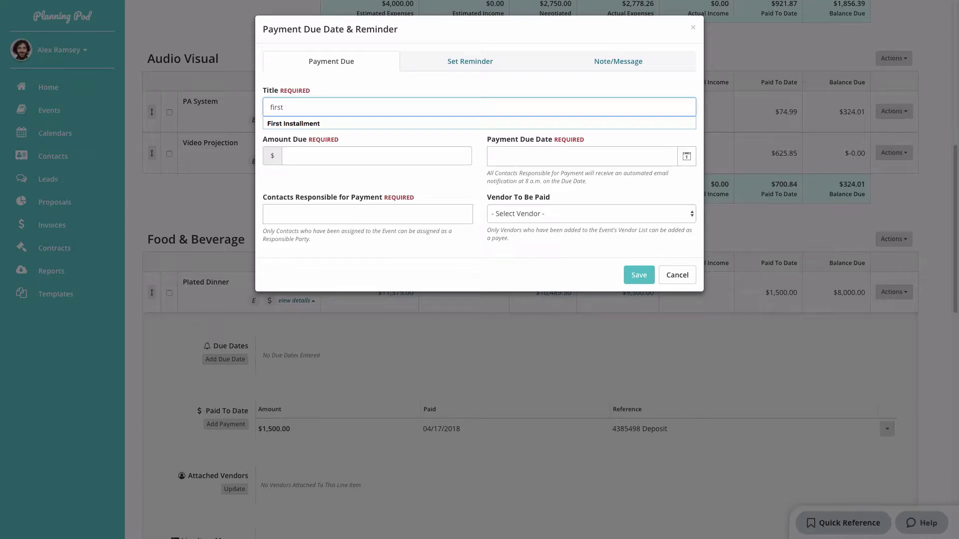
pyautogui.click(294, 123)
pyautogui.click(306, 155)
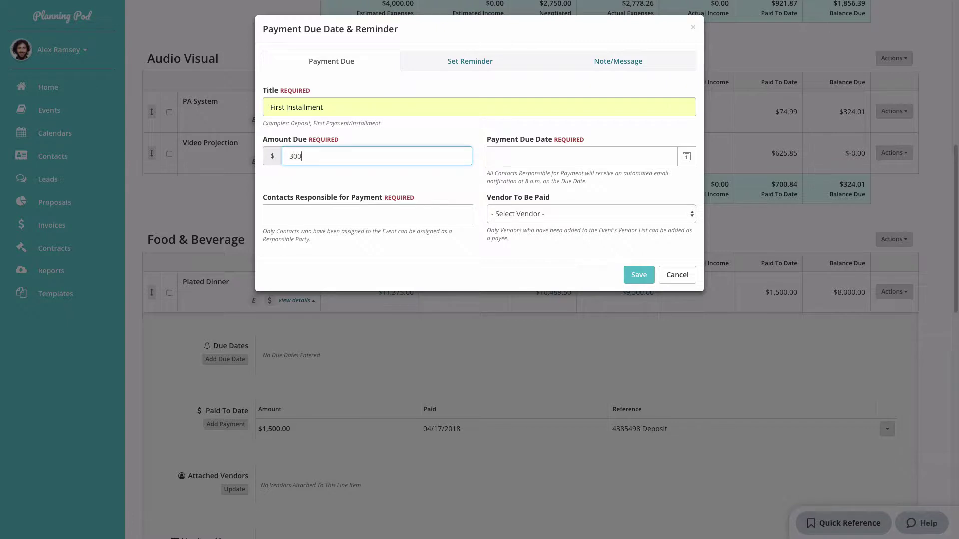
pyautogui.write('3000.00')
# - Make it due 05/24/2018, payable to M&B Catering Specialties with a responsible contact, and save
pyautogui.click(687, 157)
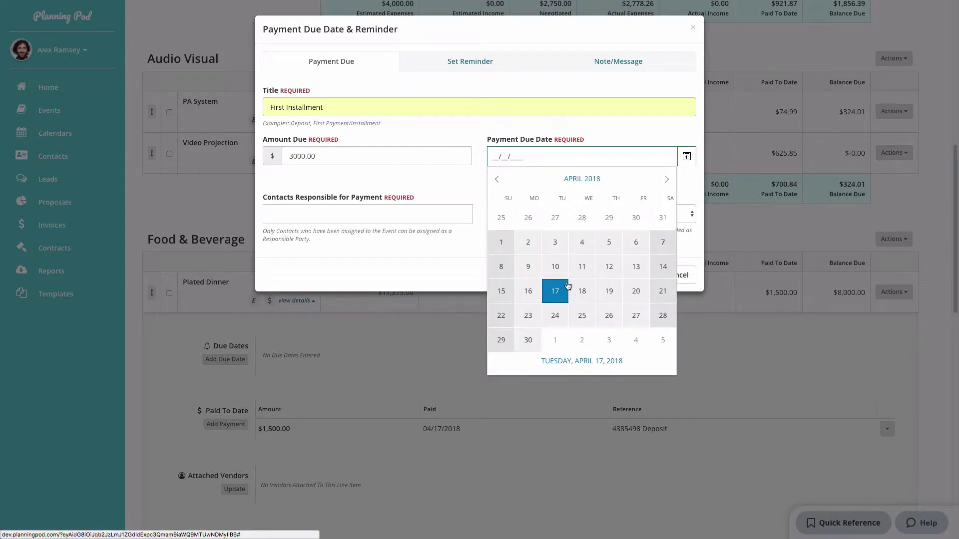
pyautogui.click(667, 179)
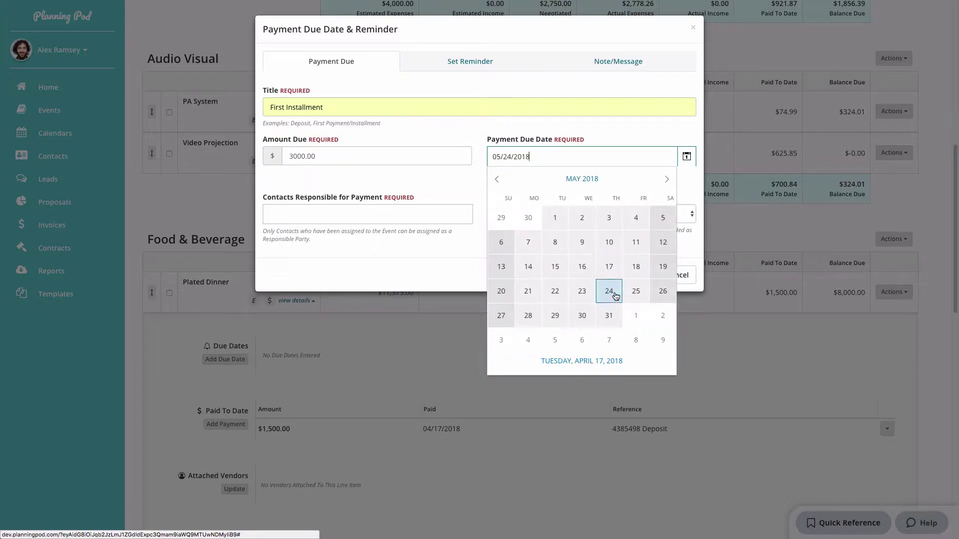
pyautogui.click(608, 291)
pyautogui.click(434, 218)
pyautogui.click(417, 249)
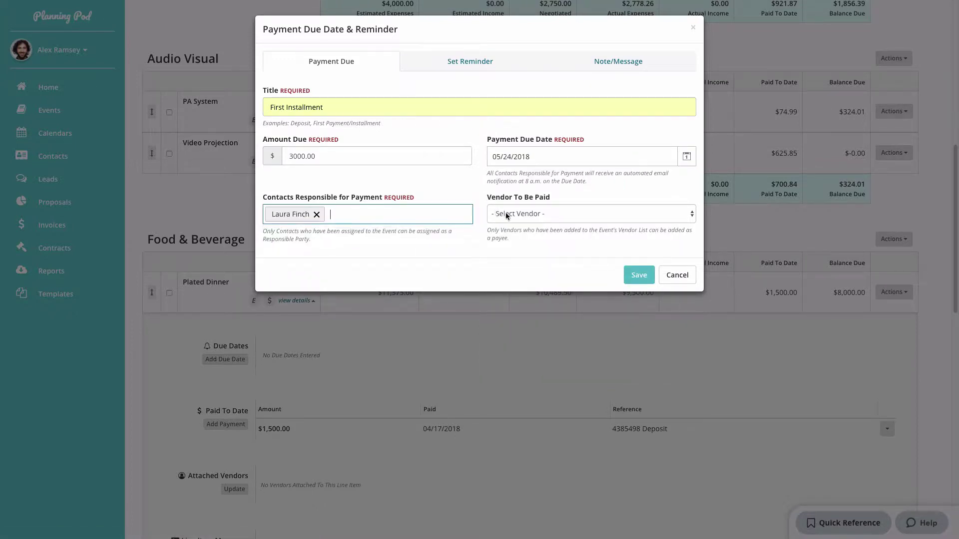
pyautogui.click(505, 214)
pyautogui.click(527, 191)
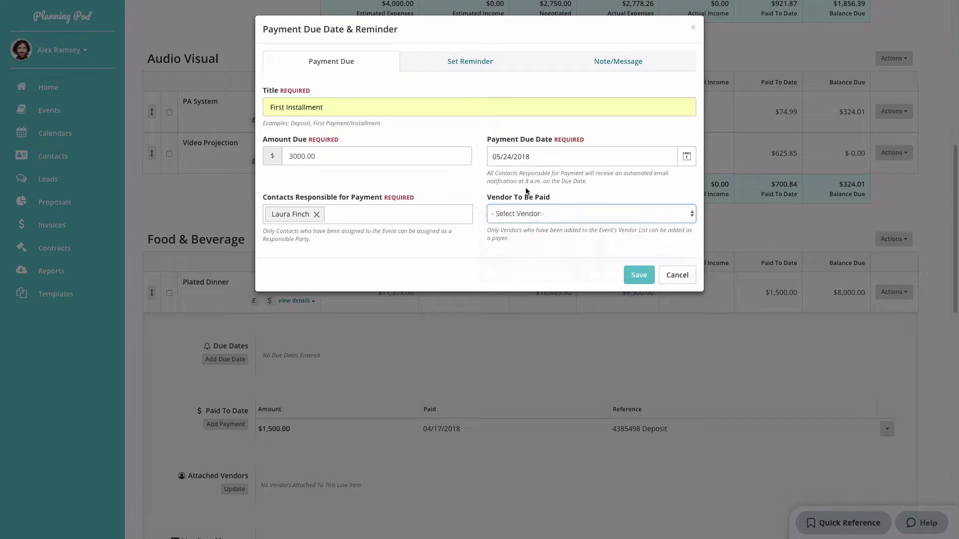
pyautogui.click(477, 63)
pyautogui.click(595, 67)
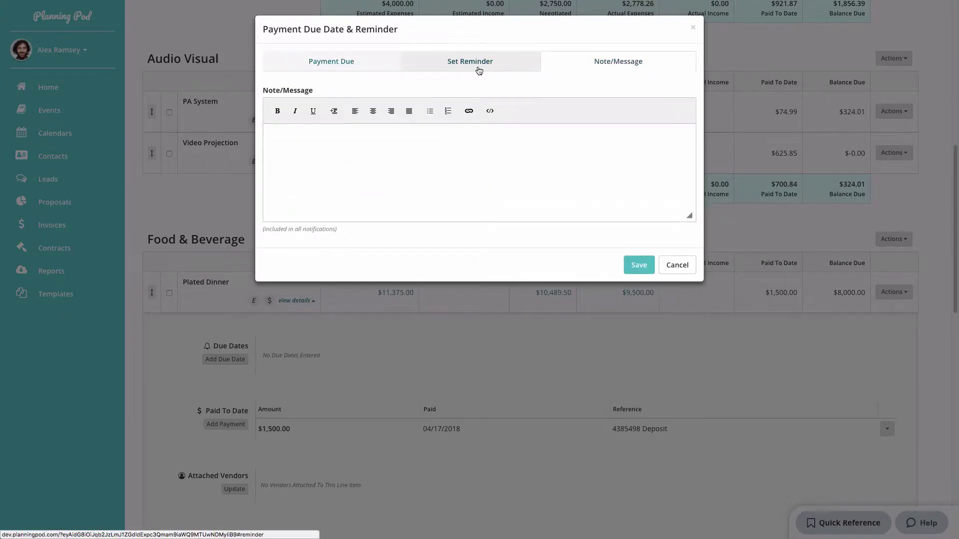
pyautogui.click(639, 268)
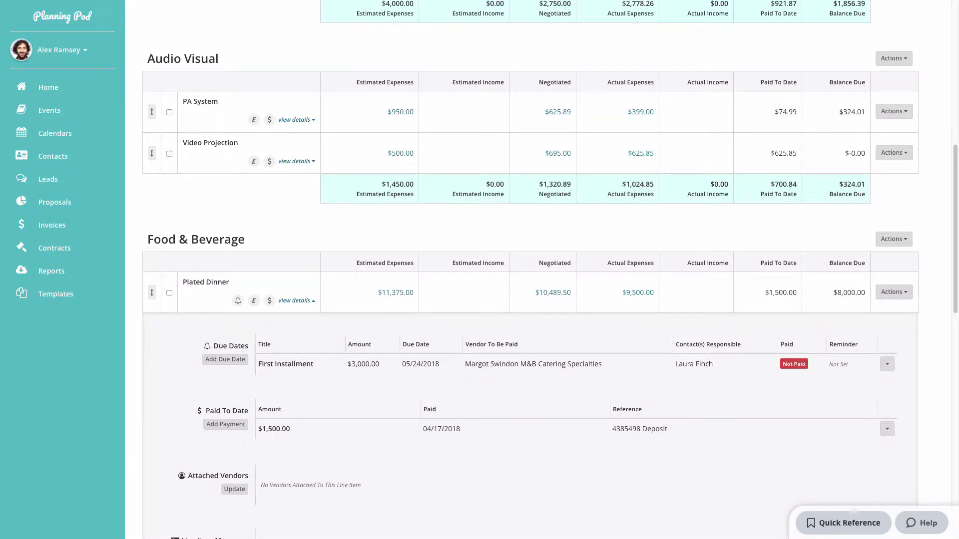
# - Mark the First Installment as paid, confirming the $3,000 payment
pyautogui.click(888, 366)
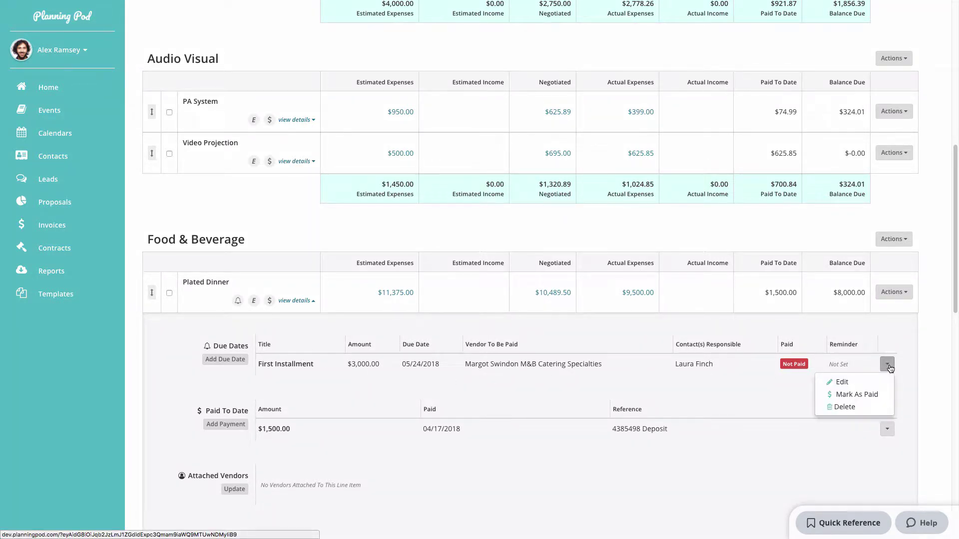
pyautogui.click(847, 395)
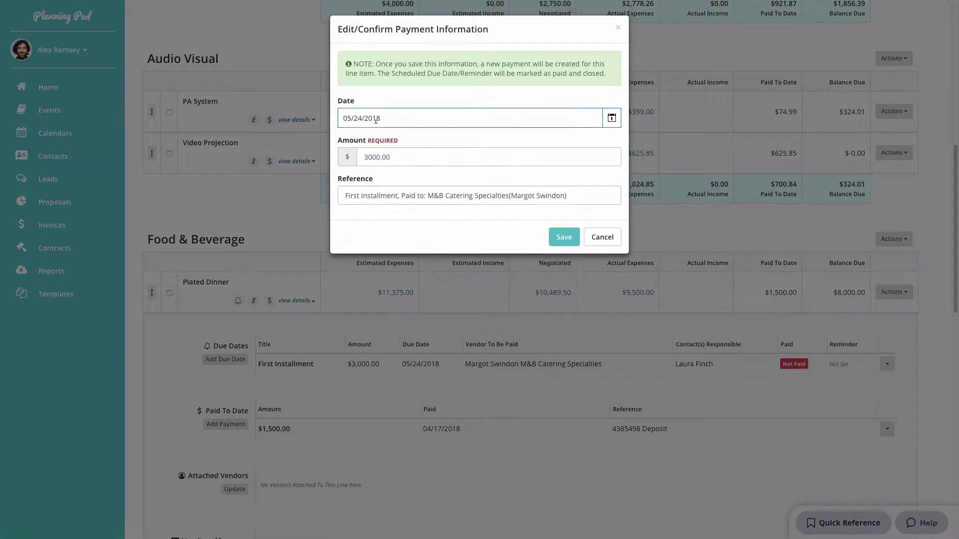
pyautogui.click(568, 237)
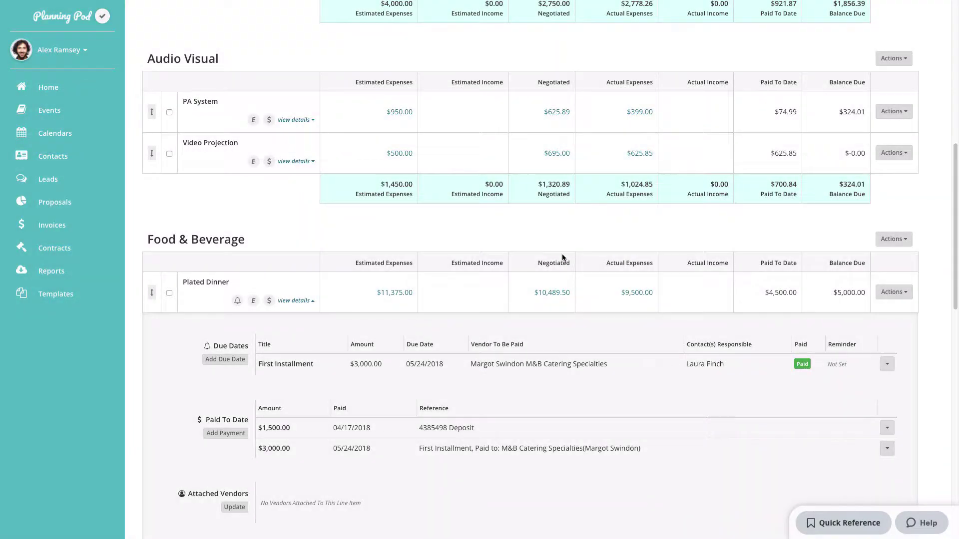
pyautogui.scroll(-2, 564, 278)
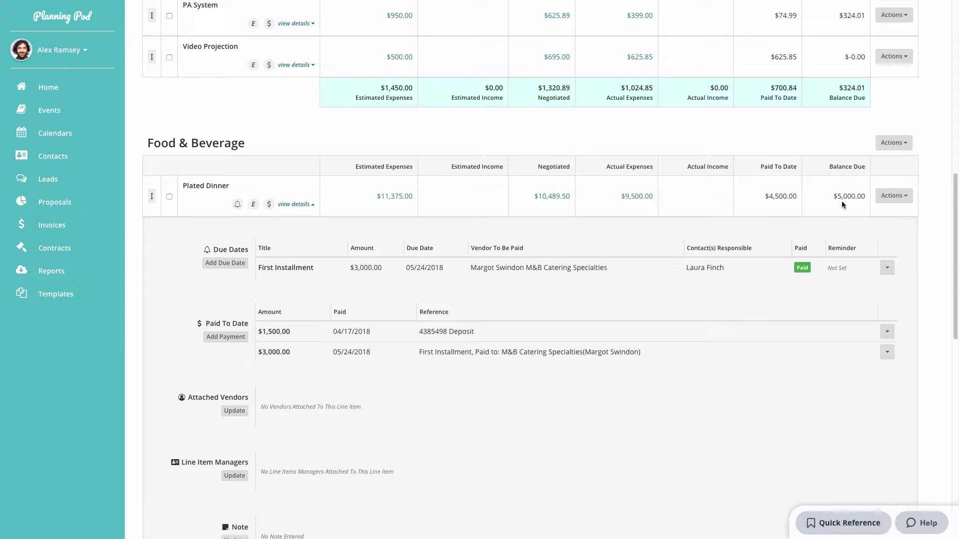
# - Attach M&B Catering Specialties and Mellie's Confections as Plated Dinner vendors
pyautogui.scroll(-2, 394, 283)
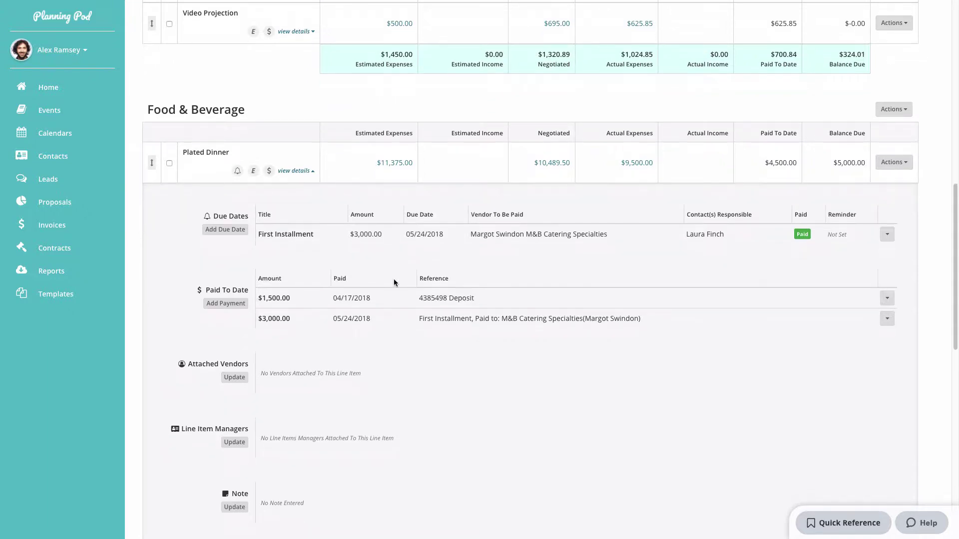
pyautogui.scroll(-2, 394, 283)
pyautogui.click(235, 251)
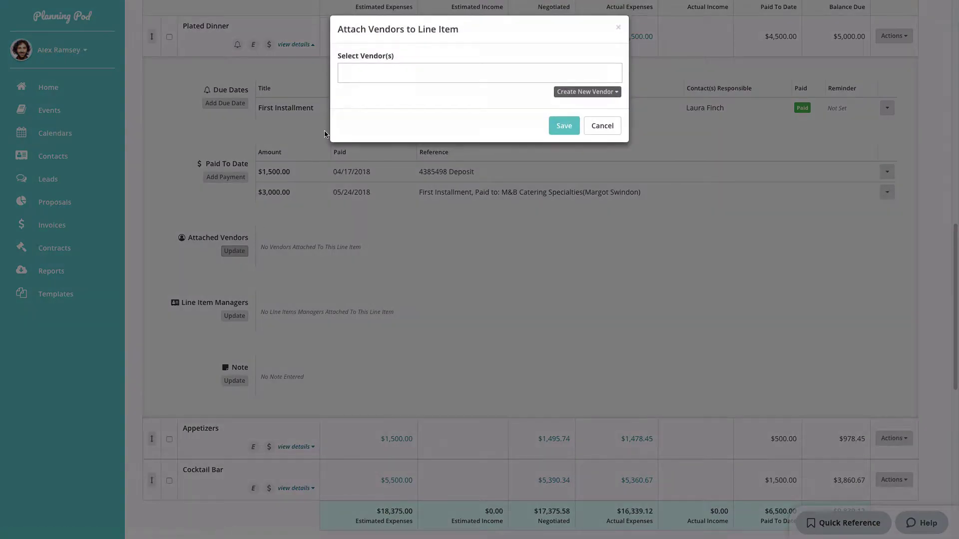
pyautogui.click(368, 76)
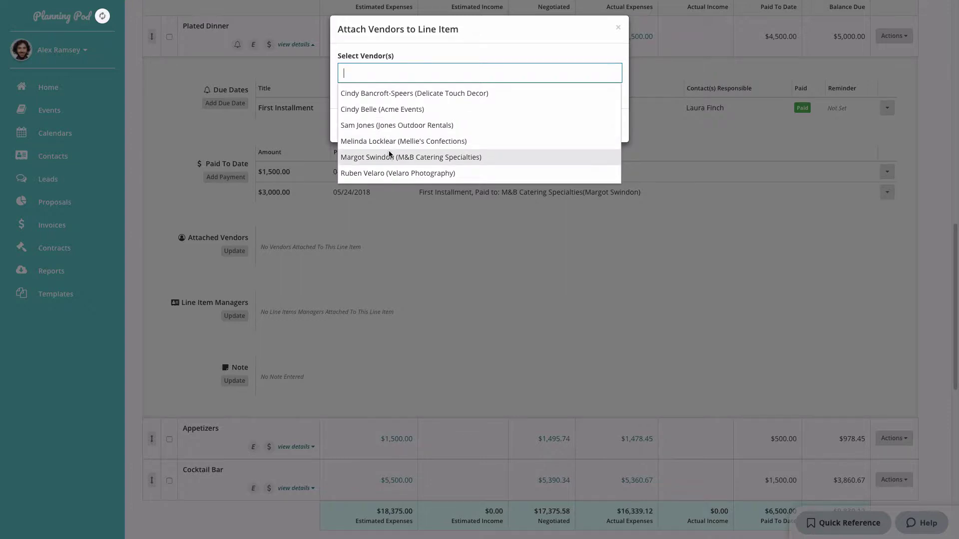
pyautogui.click(390, 156)
pyautogui.click(525, 73)
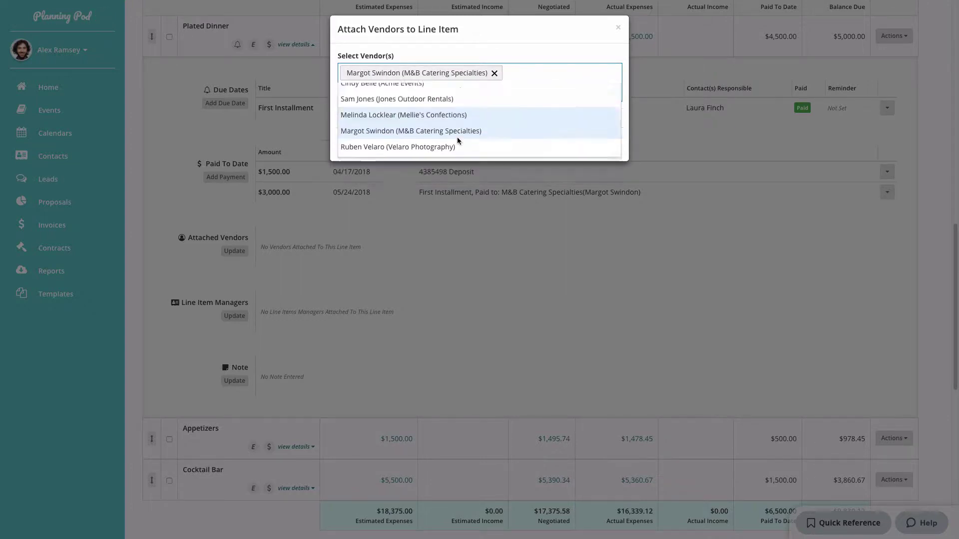
pyautogui.click(458, 140)
pyautogui.click(581, 113)
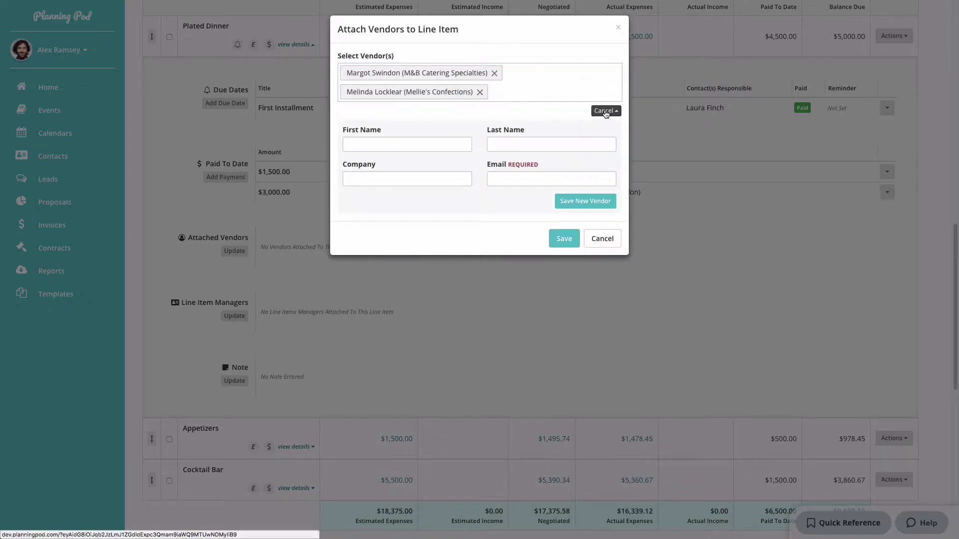
pyautogui.click(605, 111)
pyautogui.click(568, 144)
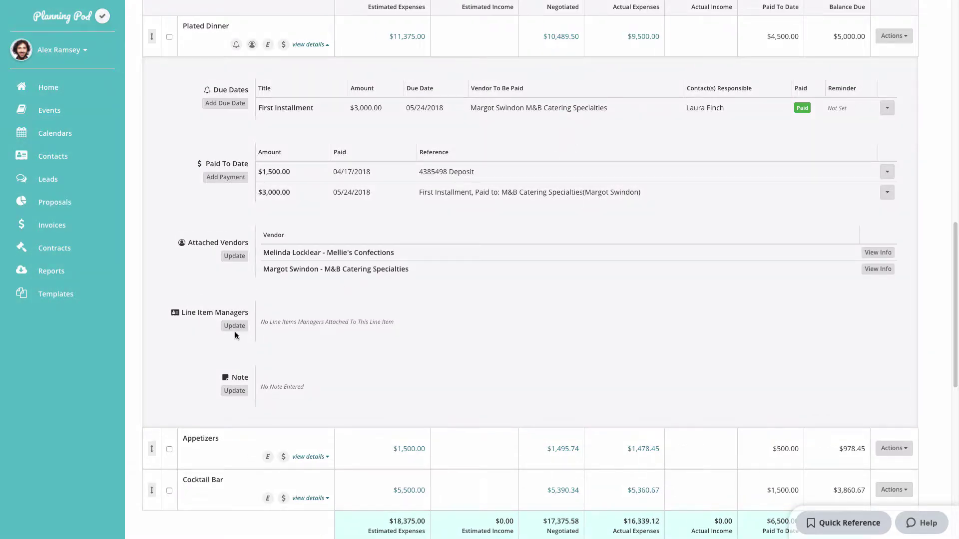
# - Assign two line item managers to Plated Dinner, including Coach House Events
pyautogui.click(236, 326)
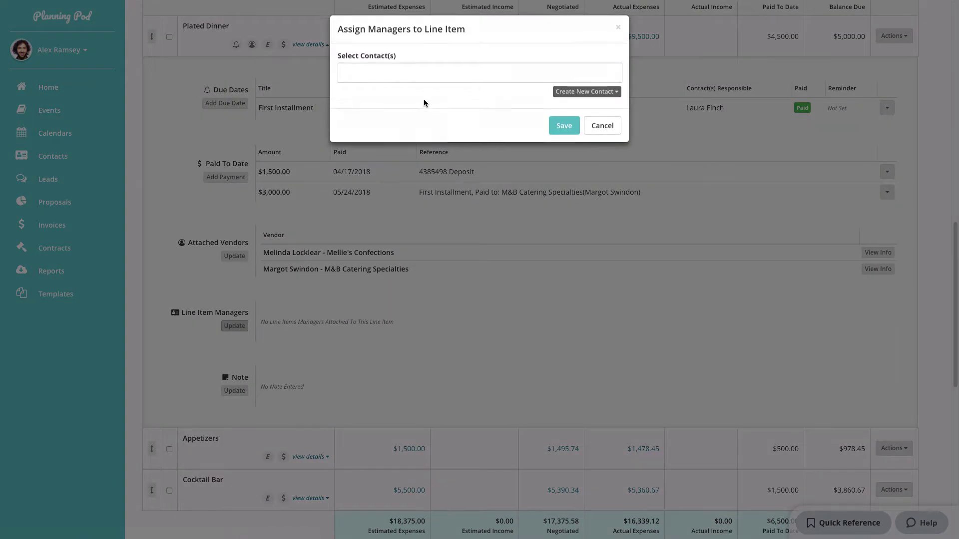
pyautogui.click(427, 72)
pyautogui.click(403, 95)
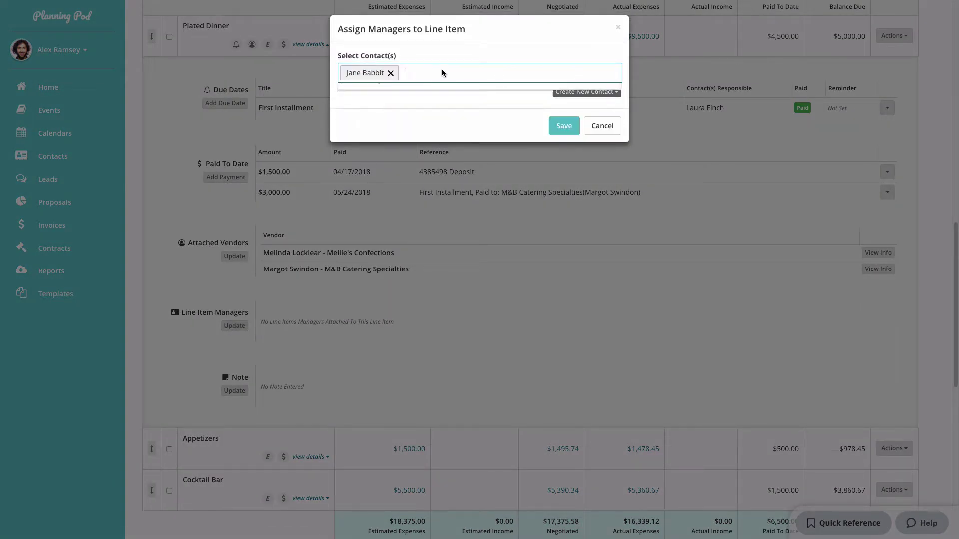
pyautogui.click(420, 126)
pyautogui.click(568, 92)
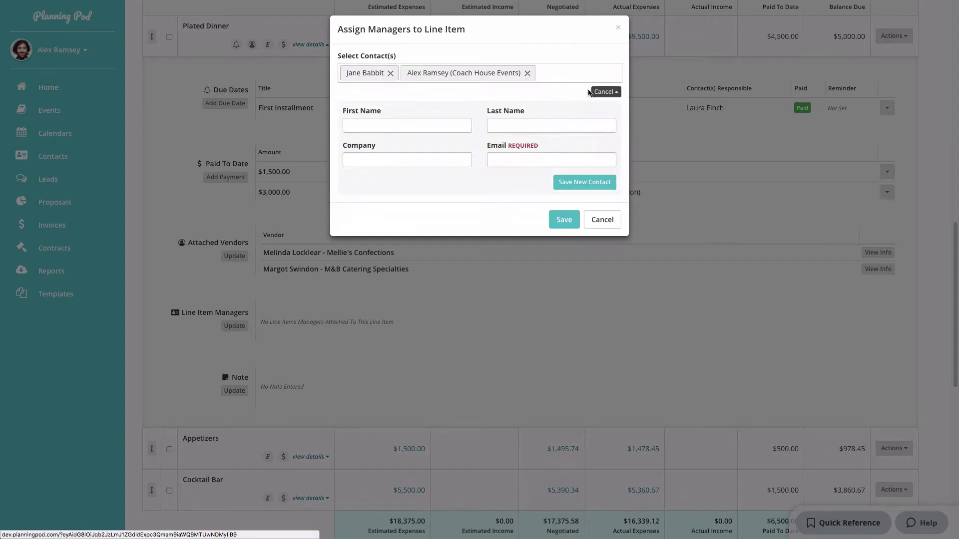
pyautogui.click(604, 91)
pyautogui.click(564, 126)
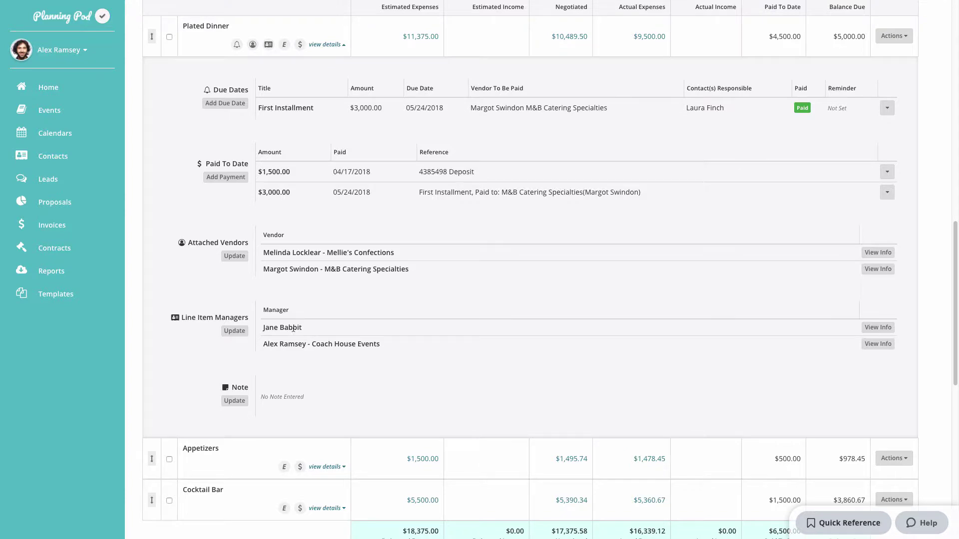
# - Save a note bulleting '3 entree options', '2 dessert options' and 'coffee tea service'
pyautogui.click(234, 400)
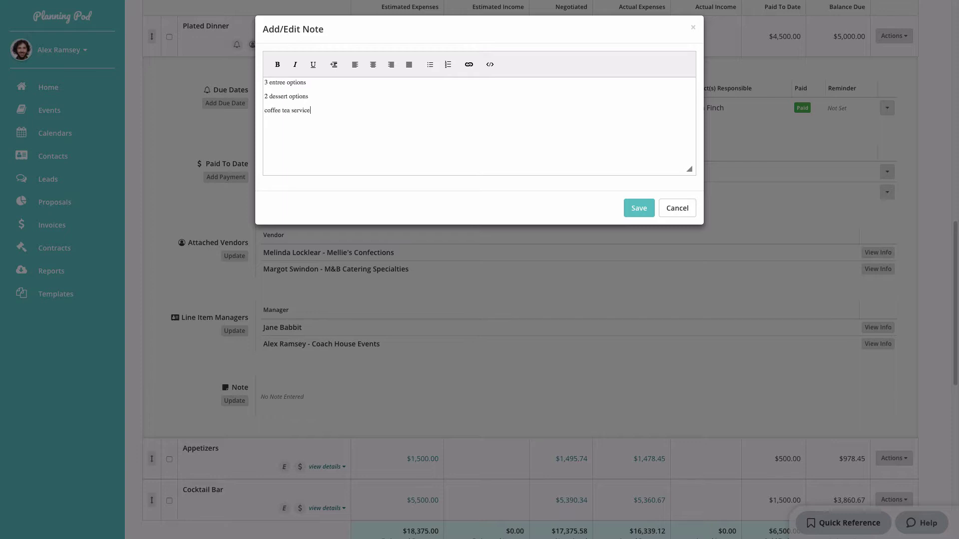
pyautogui.hotkey('ctrl', 'a')
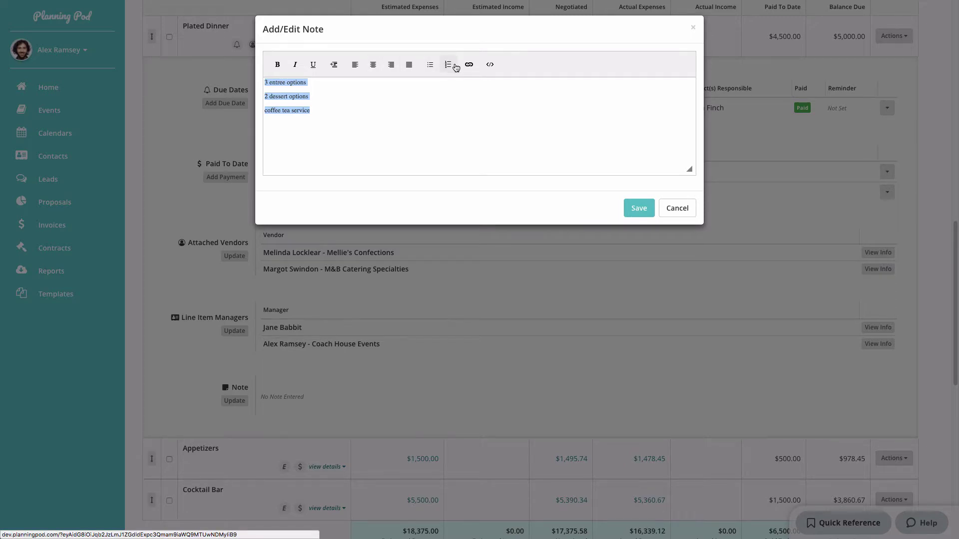
pyautogui.click(436, 69)
pyautogui.click(652, 215)
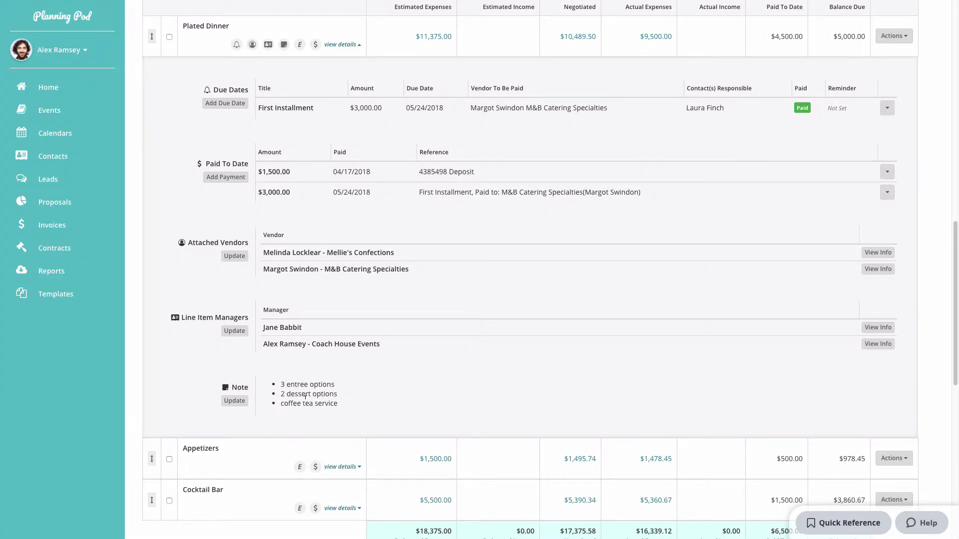
# - Collapse Plated Dinner's details and drag it between Appetizers and Cocktail Bar
pyautogui.scroll(2, 301, 381)
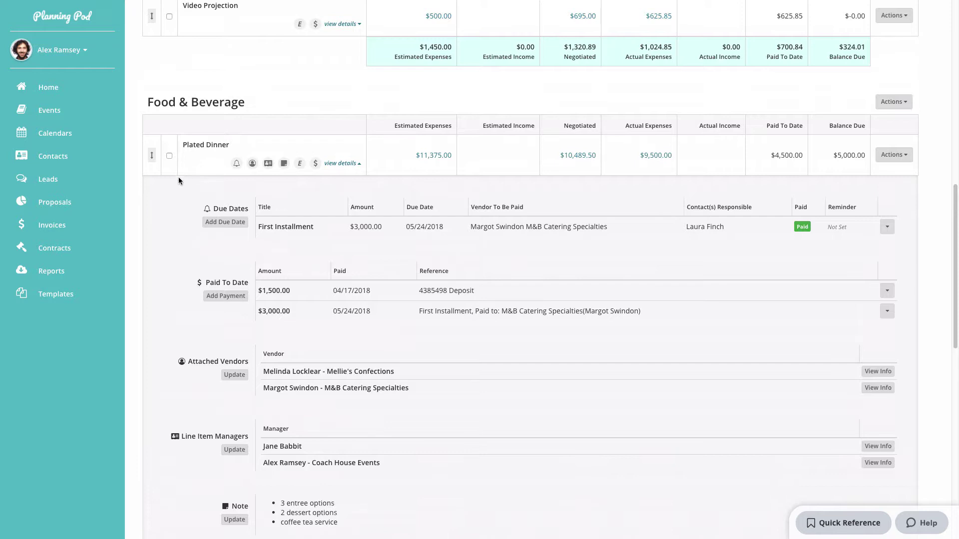
pyautogui.click(352, 164)
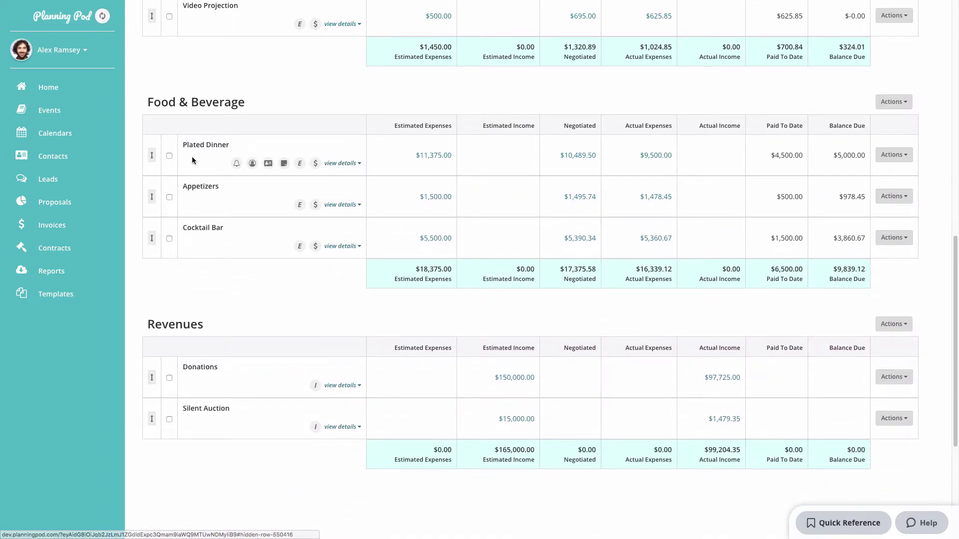
pyautogui.moveTo(153, 160); pyautogui.dragTo(155, 194)
# - Select every budget item in the gala budget for bulk actions
pyautogui.click(169, 197)
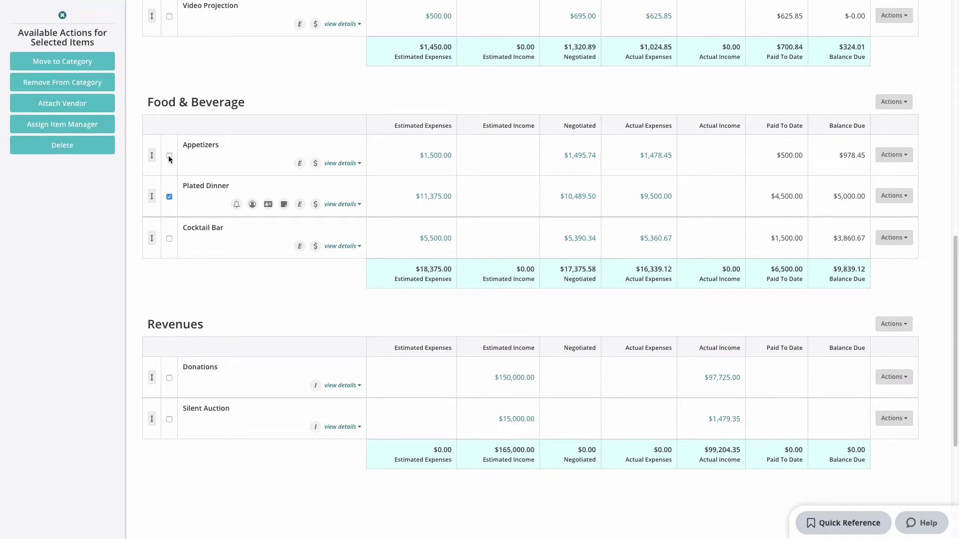
pyautogui.scroll(12, 155, 314)
pyautogui.click(147, 302)
pyautogui.click(148, 302)
pyautogui.scroll(-3, 172, 371)
pyautogui.scroll(2, 171, 371)
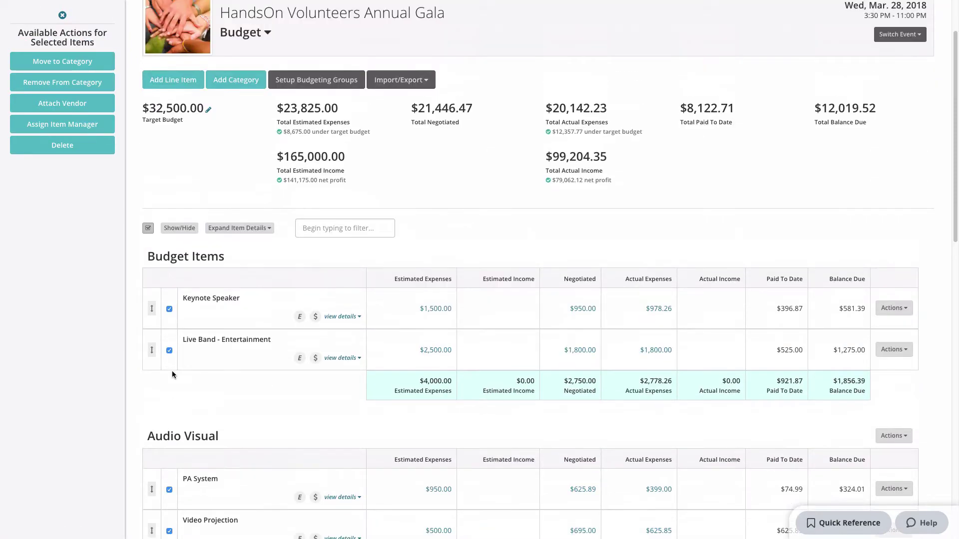
# - Preview move to category, remove from categories and assign vendor, cancelling each without changes
pyautogui.click(83, 62)
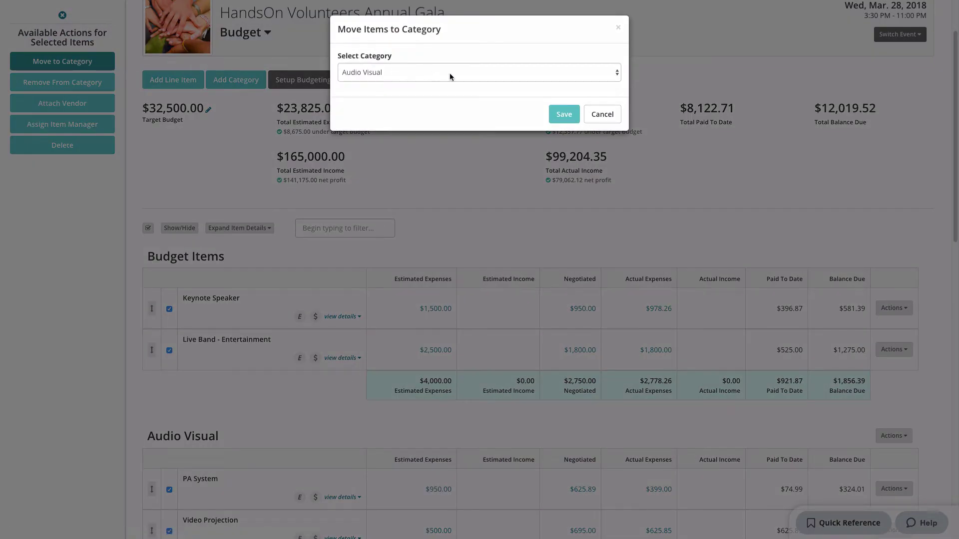
pyautogui.click(594, 113)
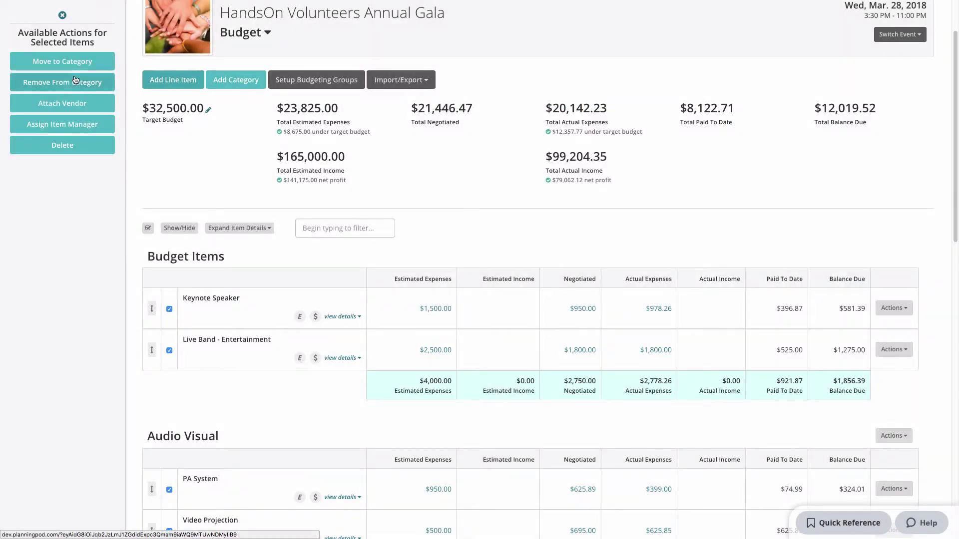
pyautogui.click(73, 80)
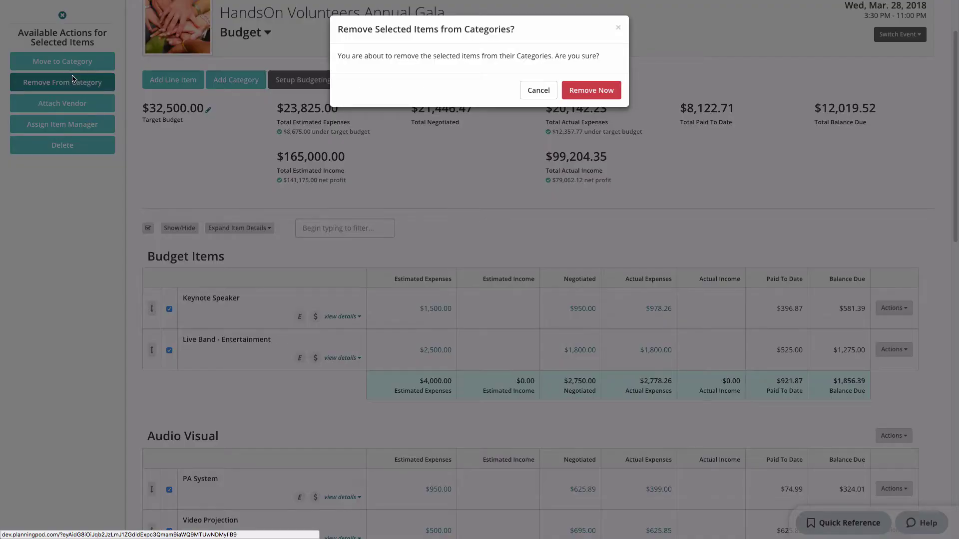
pyautogui.click(539, 90)
pyautogui.click(72, 103)
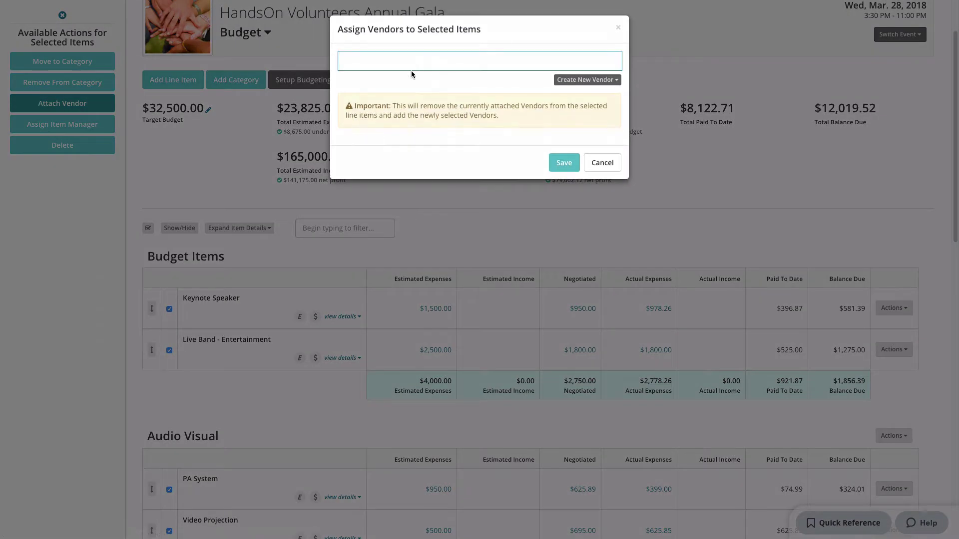
pyautogui.click(425, 62)
pyautogui.click(427, 48)
pyautogui.click(596, 164)
# - Cancel the Assign Item Manager and Delete dialogs, then close Available Actions to deselect items
pyautogui.click(62, 123)
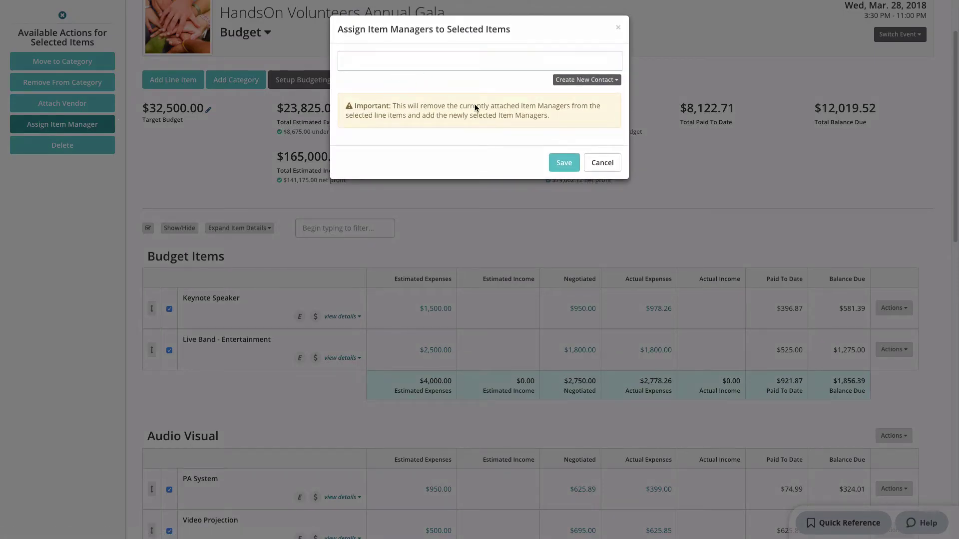
pyautogui.click(602, 162)
pyautogui.click(90, 147)
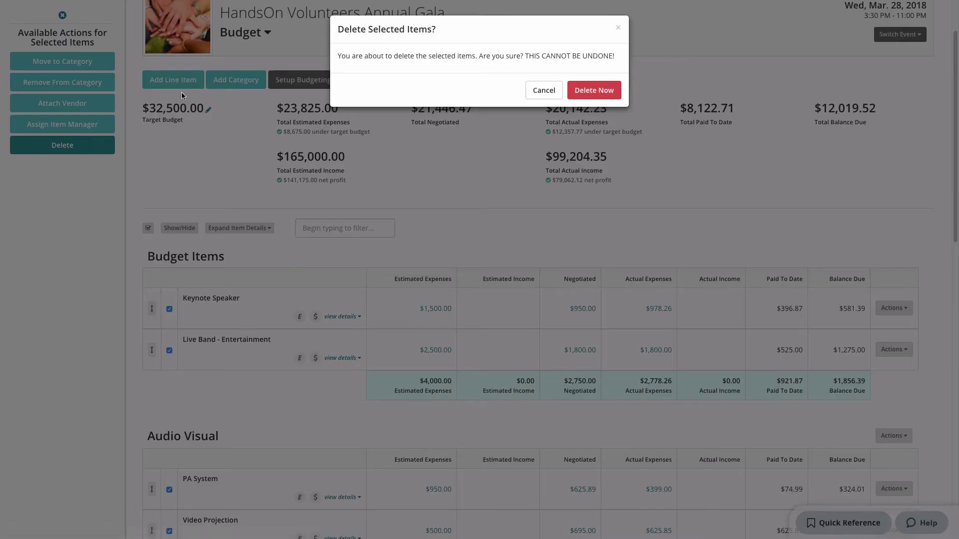
pyautogui.click(530, 90)
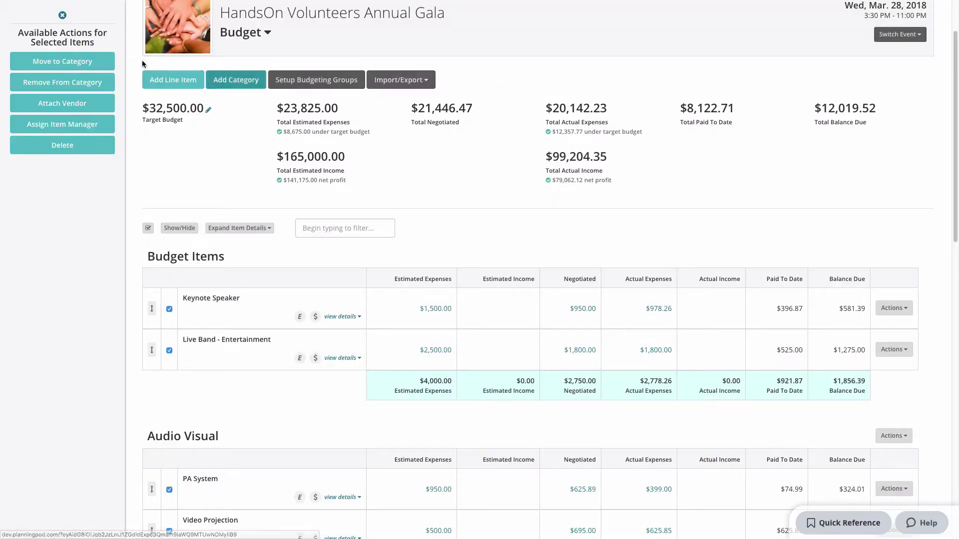
pyautogui.click(149, 228)
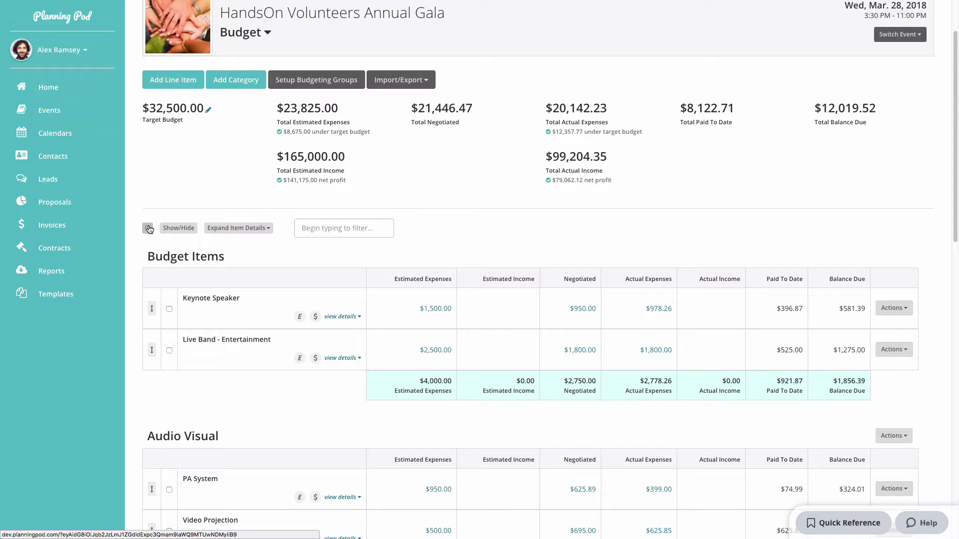
# - View the Import Template Into Budget list, keep Product or Business Launch Budget, and close without importing
pyautogui.click(394, 81)
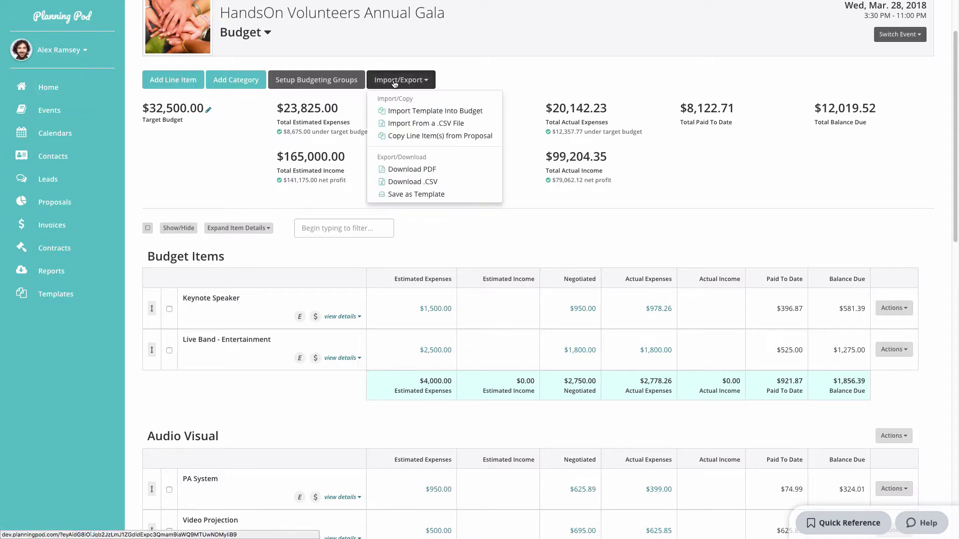
pyautogui.click(413, 111)
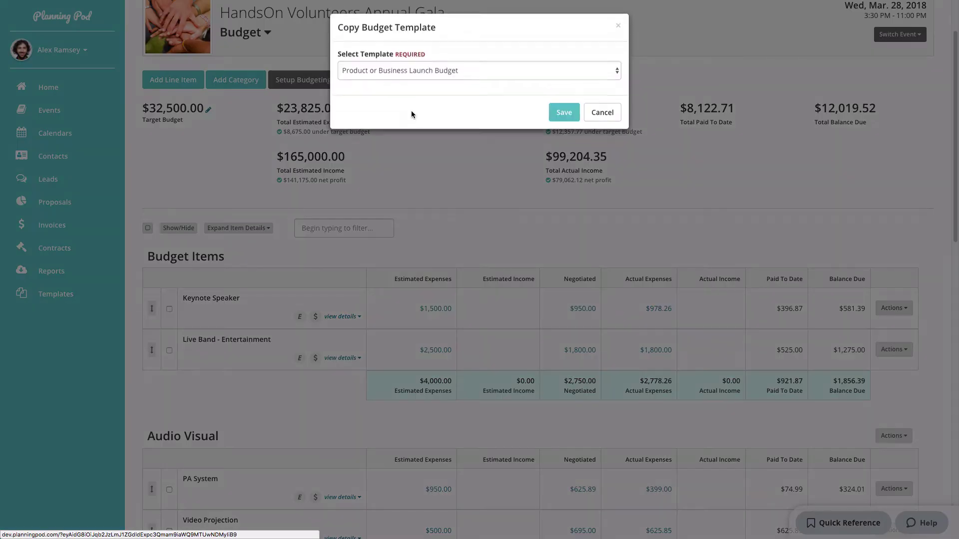
pyautogui.click(422, 72)
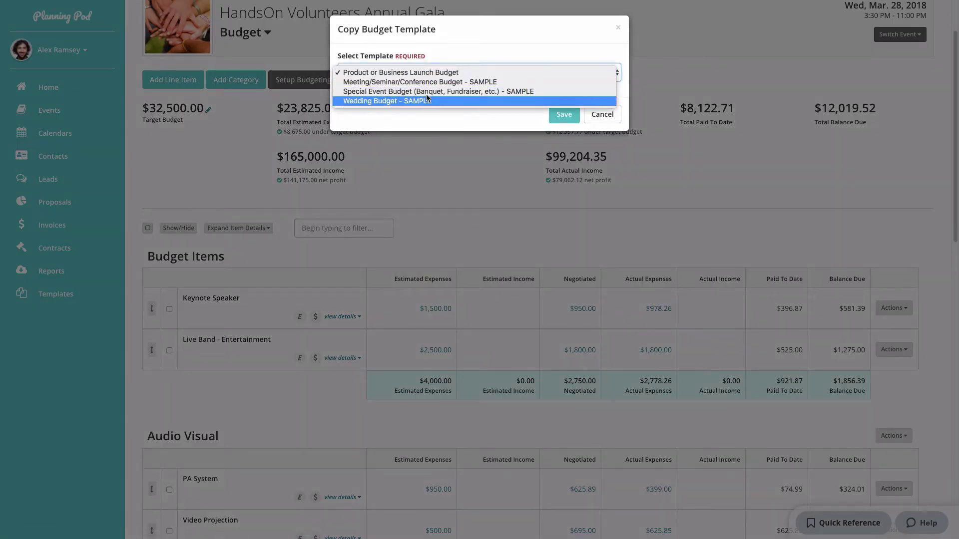
pyautogui.click(432, 54)
pyautogui.click(562, 113)
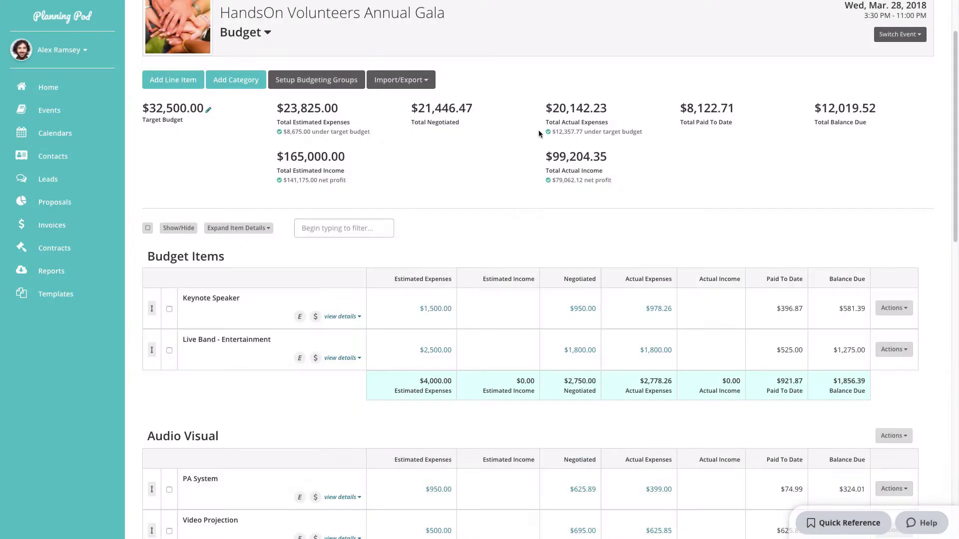
# - Open the Product or Business Launch Budget template from Templates > Budget Templates
pyautogui.click(56, 298)
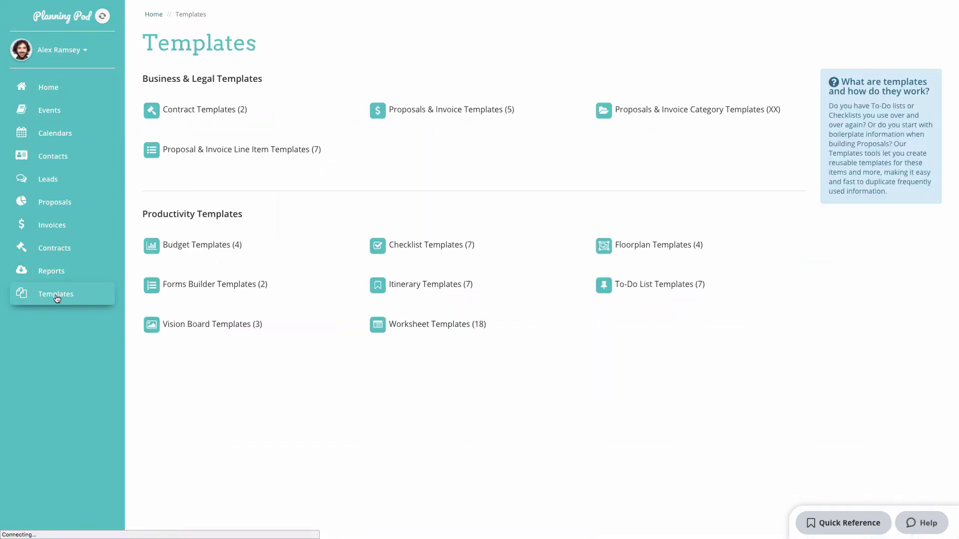
pyautogui.click(222, 250)
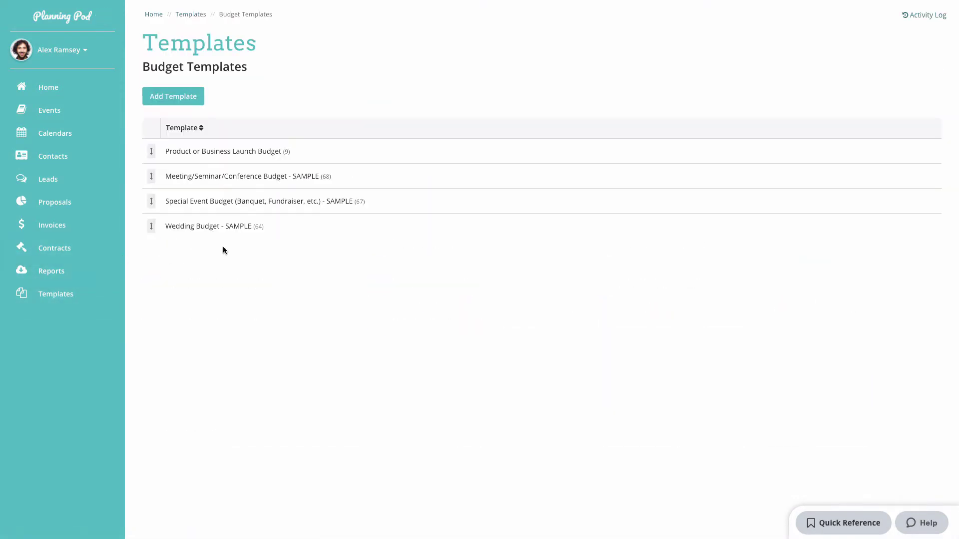
pyautogui.click(232, 151)
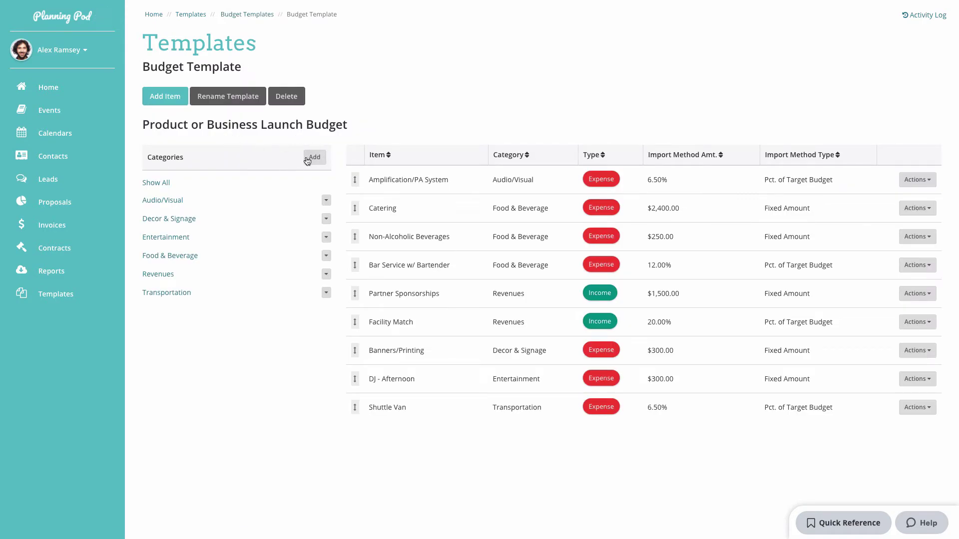
# - Review new-item options (No Category, Expense, Percentage of Target Budget) and cancel adding the item
pyautogui.click(172, 99)
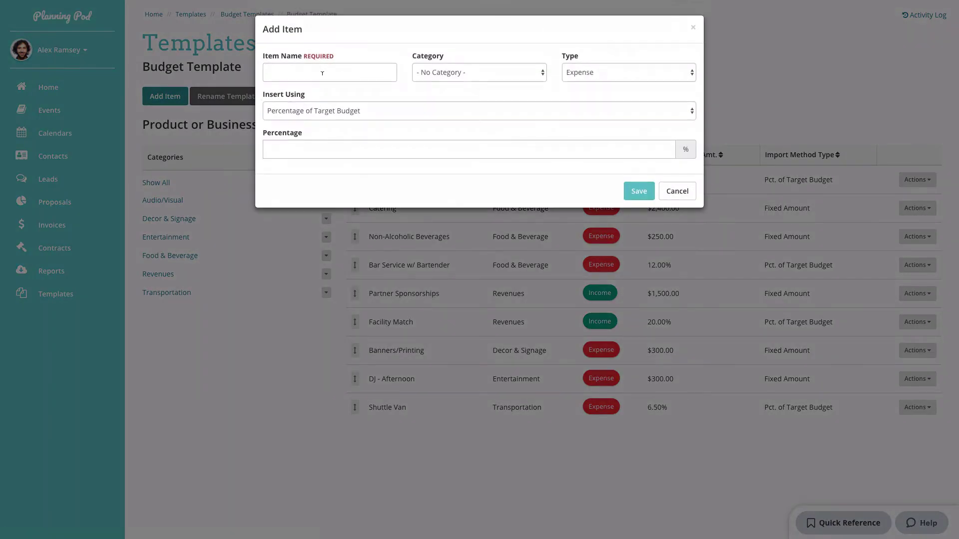
pyautogui.click(443, 70)
pyautogui.click(454, 46)
pyautogui.click(598, 67)
pyautogui.click(596, 51)
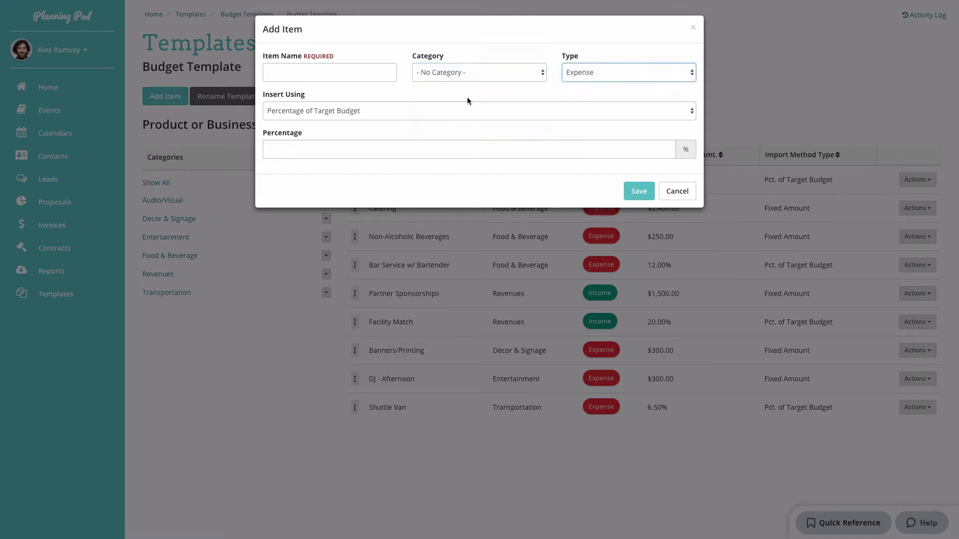
pyautogui.click(382, 111)
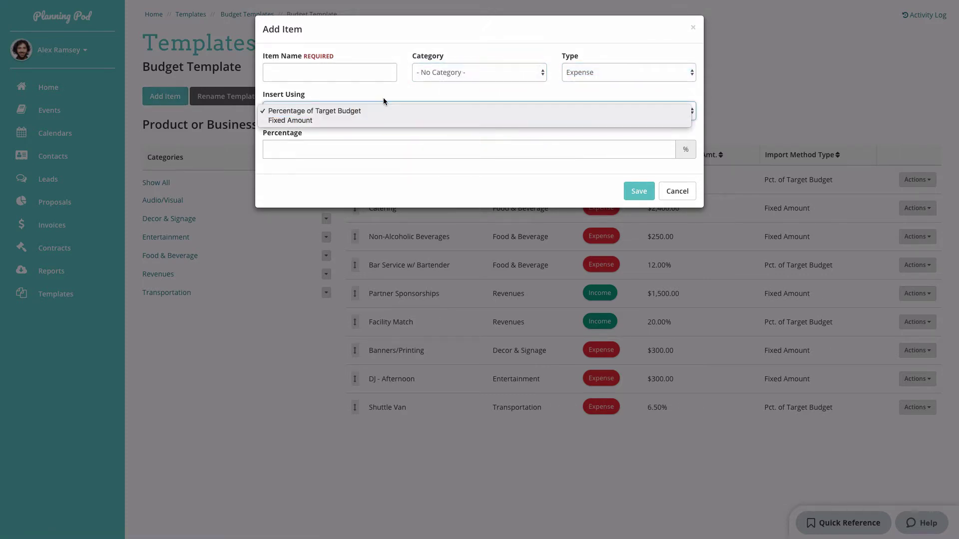
pyautogui.click(383, 97)
pyautogui.click(679, 191)
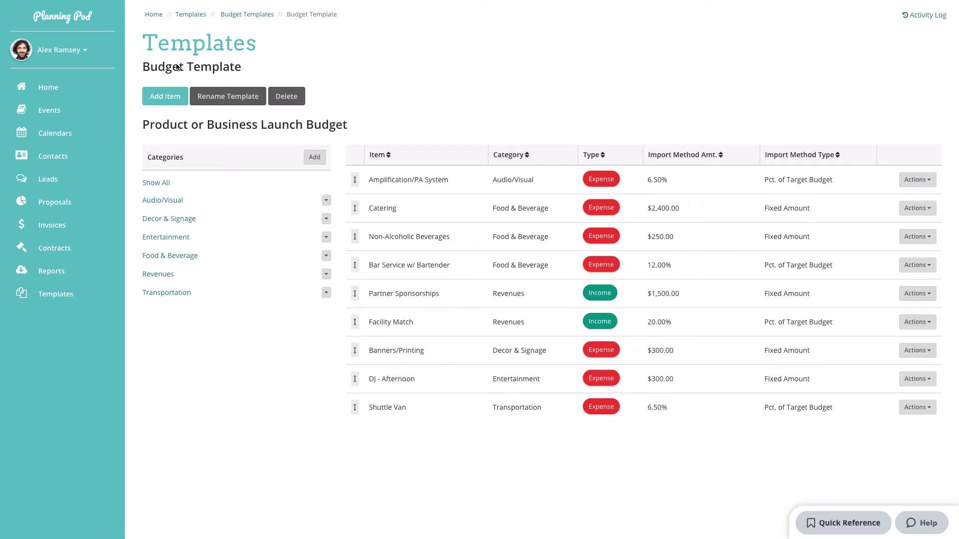
# - Go back through the template pages to the HandsOn Volunteers Annual Gala budget
pyautogui.moveTo(174, 3)
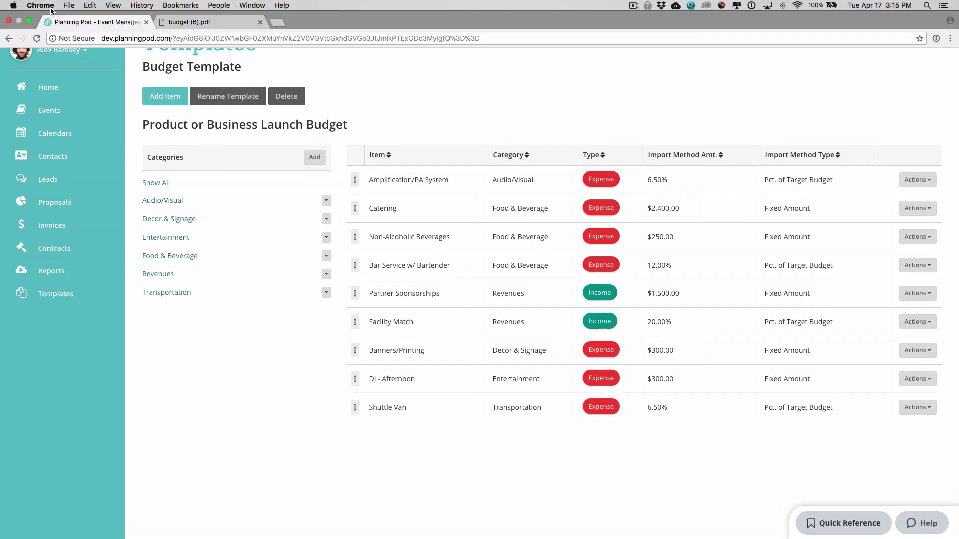
pyautogui.click(10, 38)
pyautogui.click(10, 39)
pyautogui.click(10, 39)
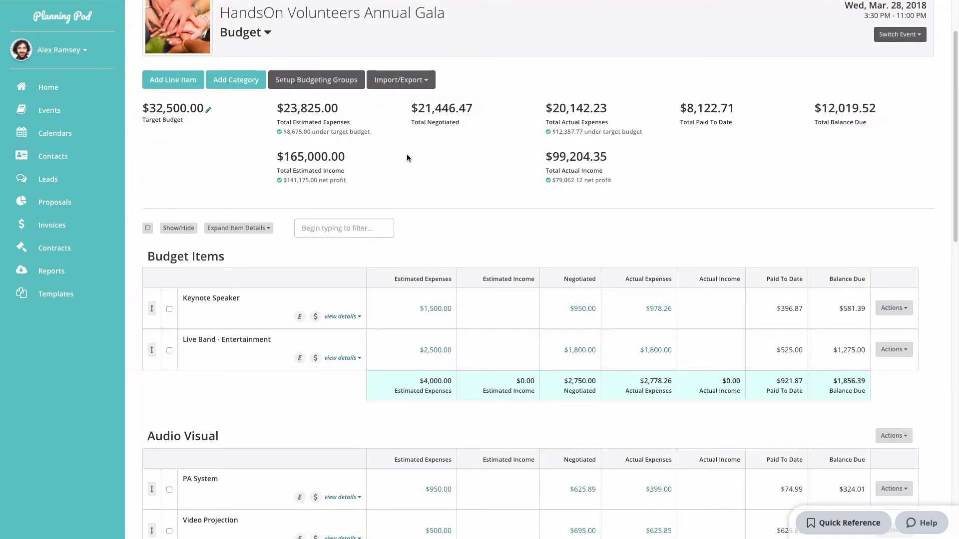
pyautogui.scroll(2, 407, 158)
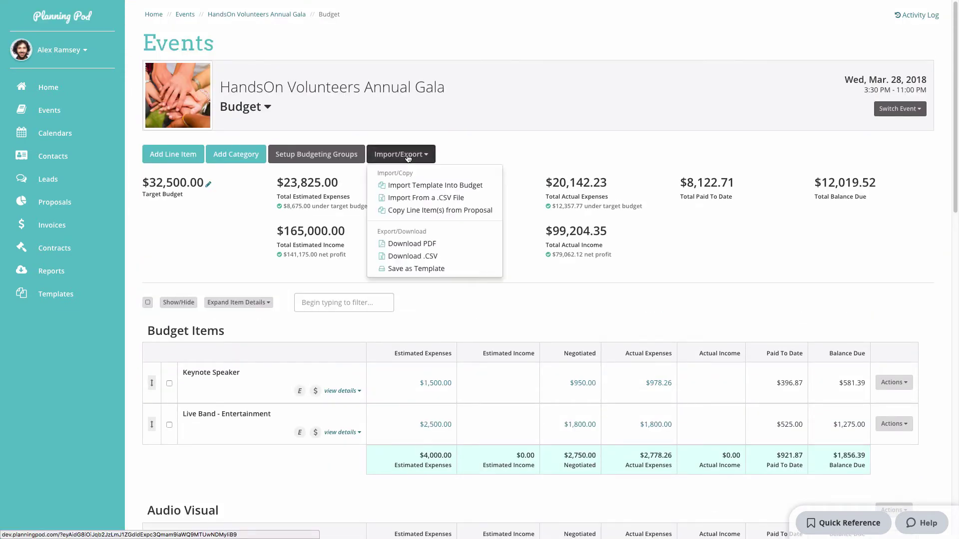
# - Start Import From a .CSV File, cancel the file picker, return, and show Import/Export options
pyautogui.click(416, 199)
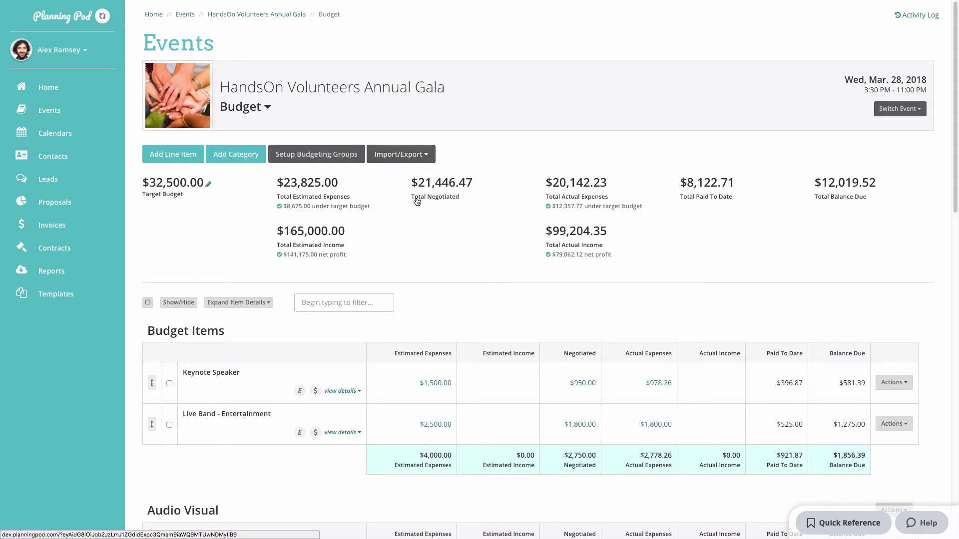
pyautogui.click(152, 127)
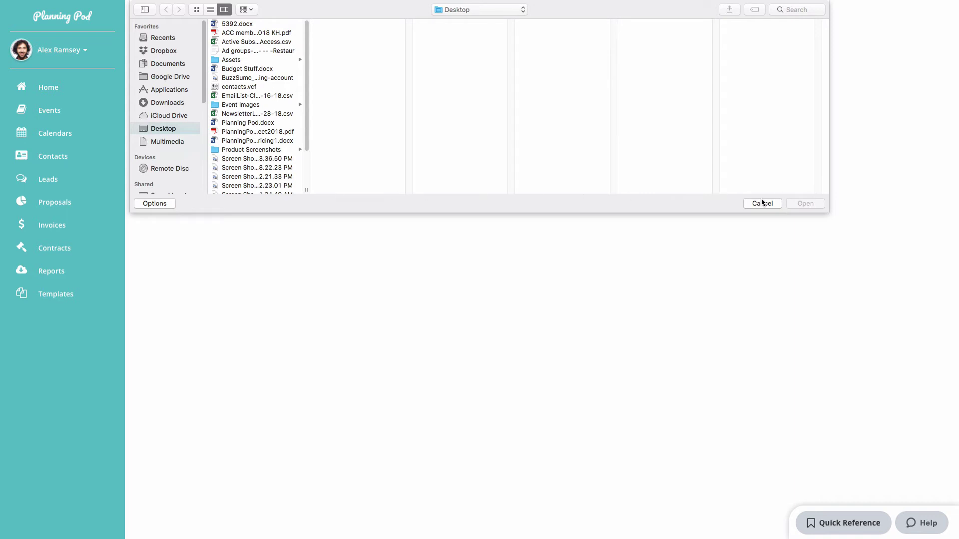
pyautogui.click(762, 203)
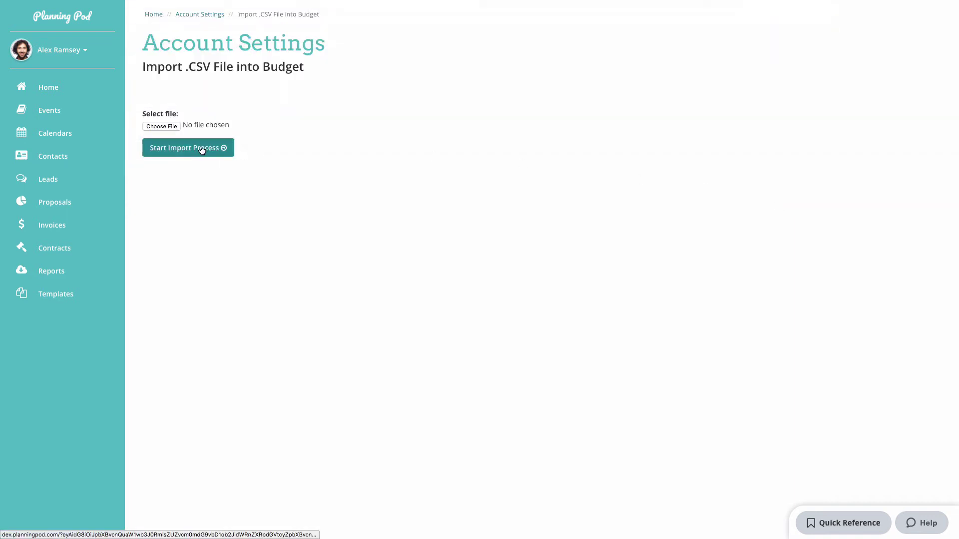
pyautogui.moveTo(151, 2)
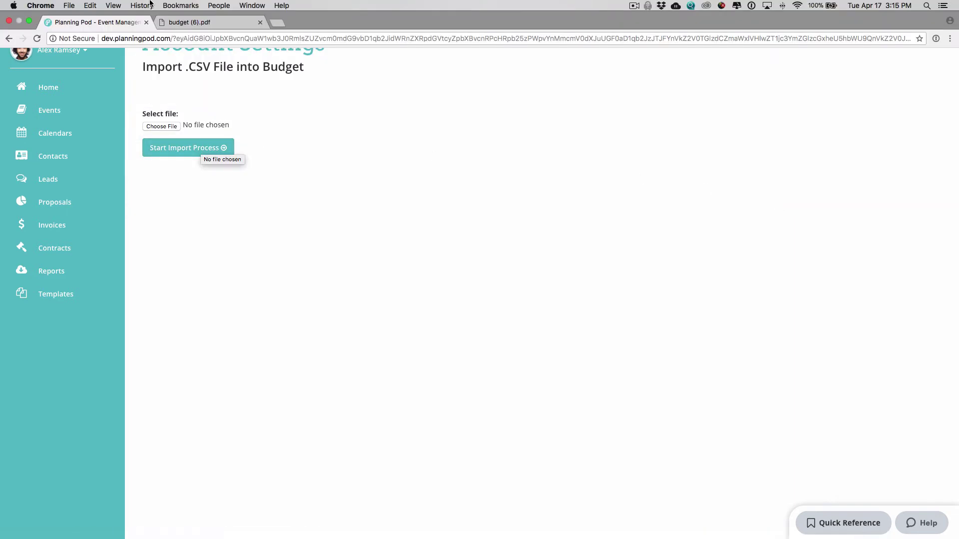
pyautogui.click(10, 38)
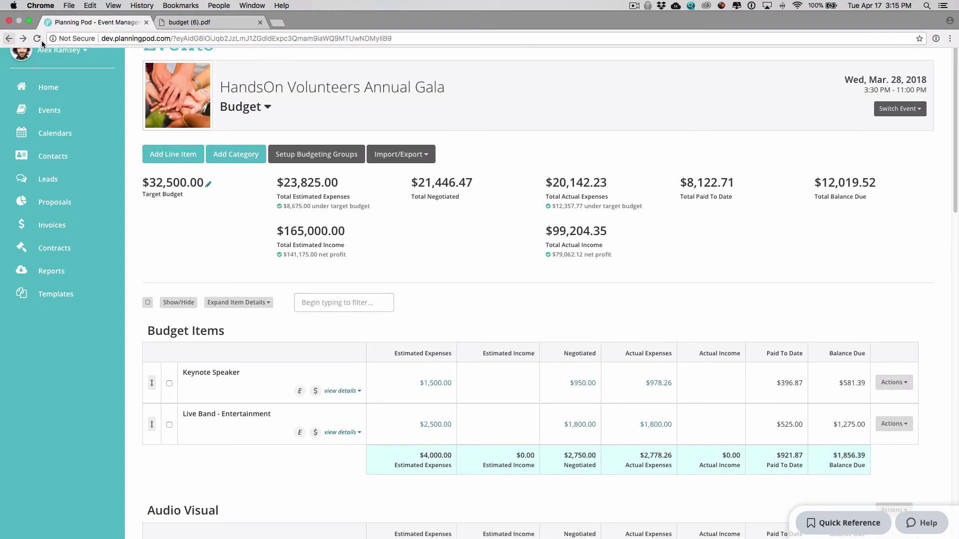
pyautogui.click(420, 156)
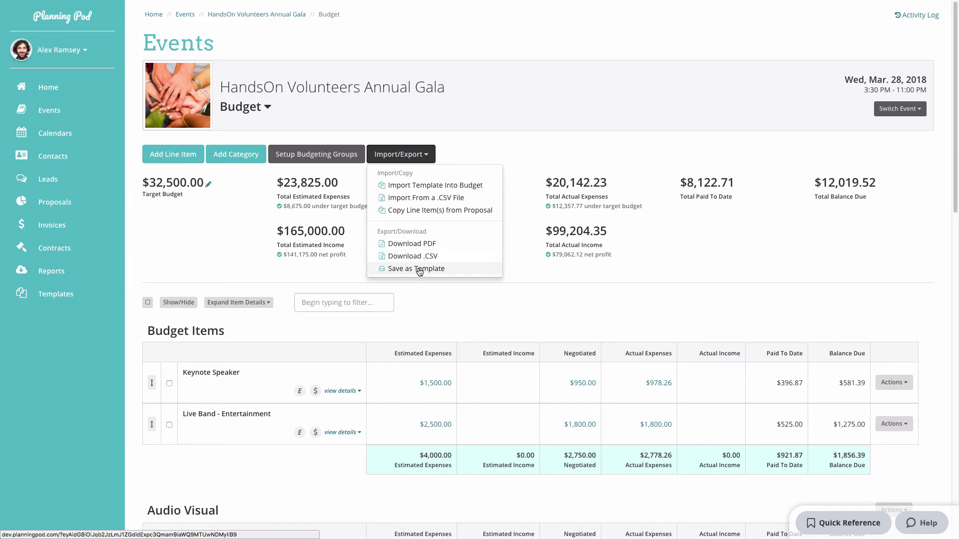
# - Generate the budget PDF with Show Budgeting Groups and Show Compiled Vendor/Manager Lists set to No
pyautogui.click(419, 245)
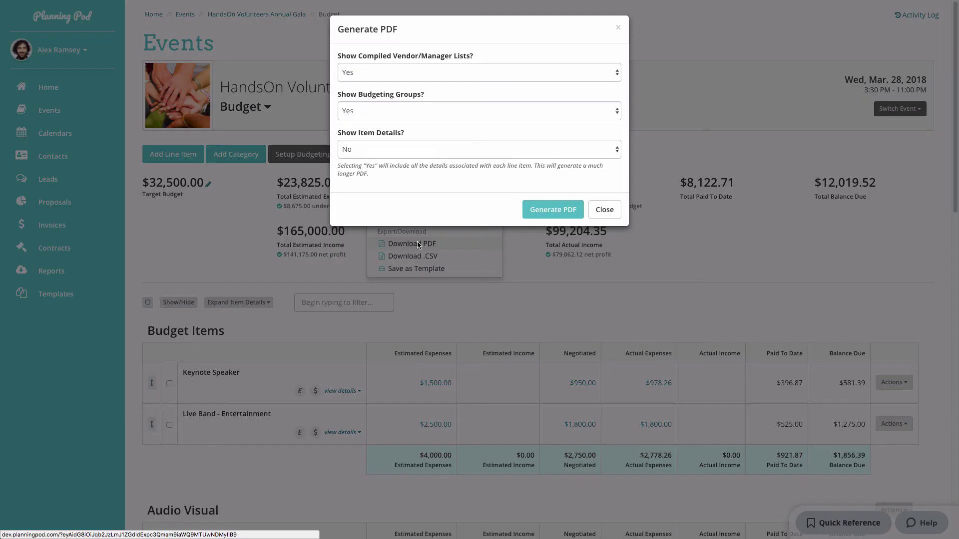
pyautogui.click(378, 111)
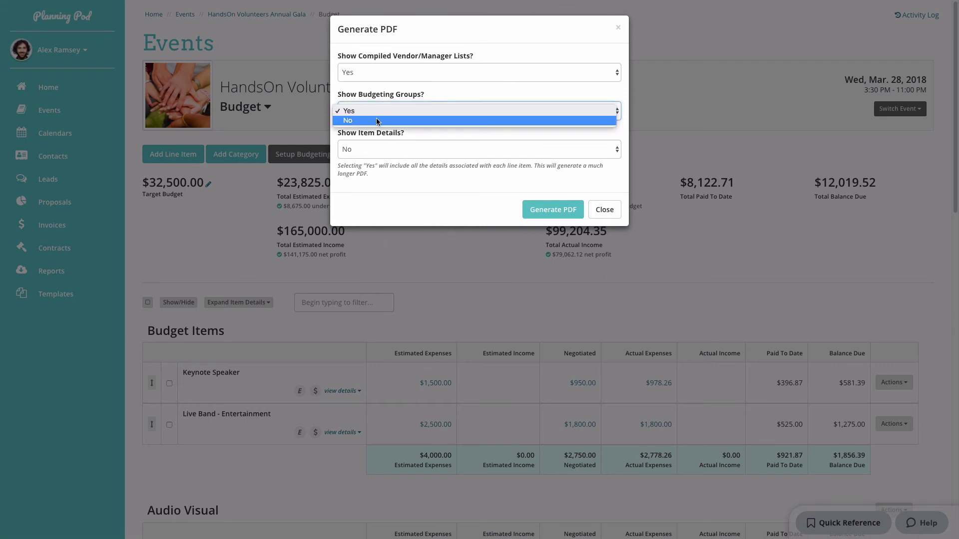
pyautogui.click(376, 120)
pyautogui.click(376, 76)
pyautogui.click(375, 82)
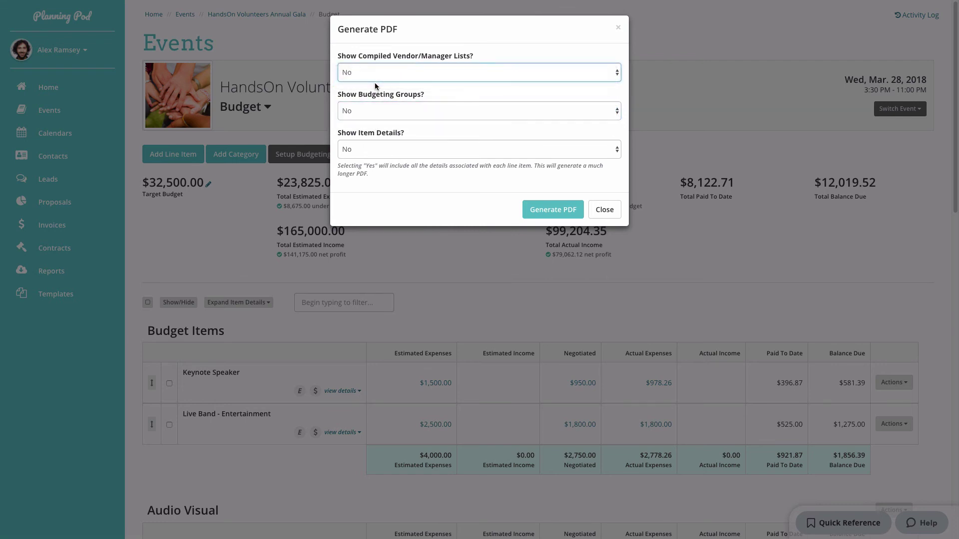
pyautogui.click(549, 210)
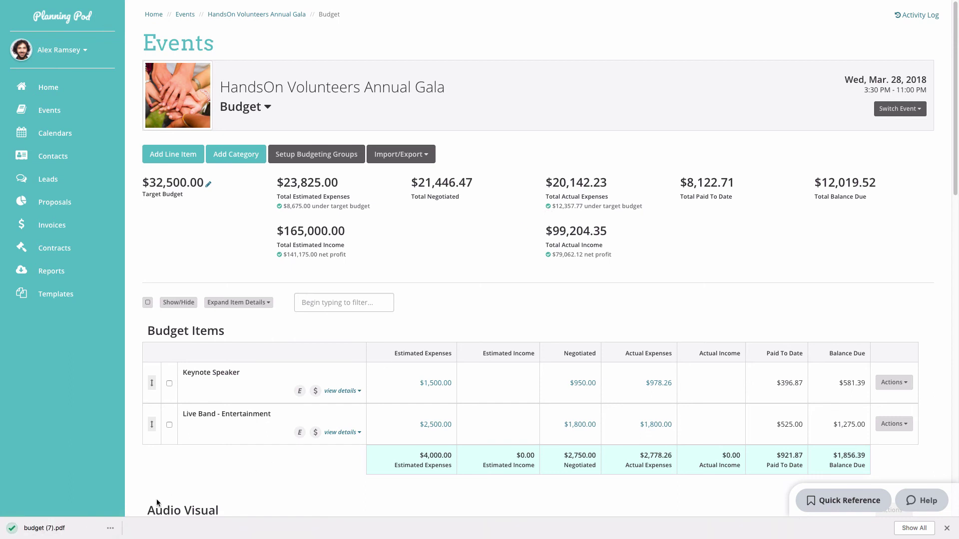
# - Open budget (7).pdf from Chrome's download bar and scroll through its pages
pyautogui.click(64, 528)
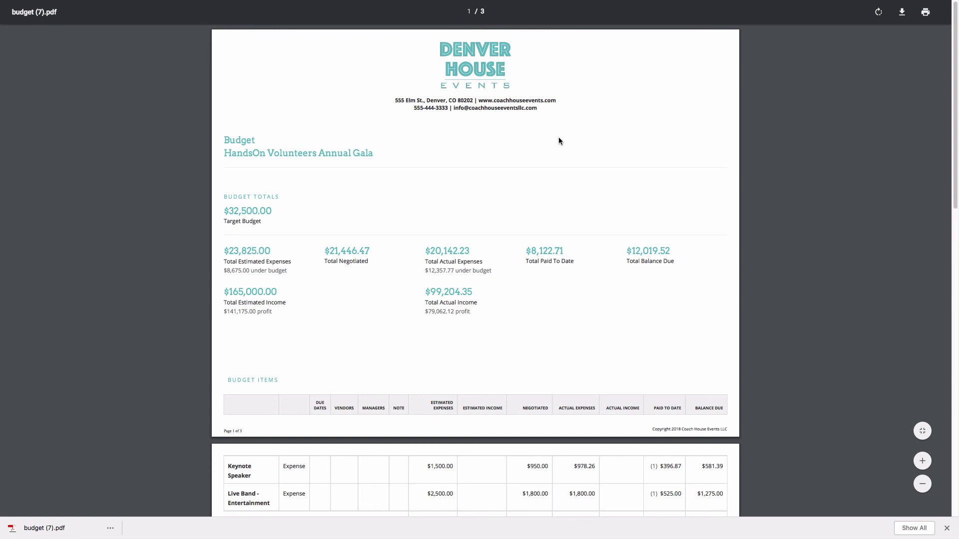
pyautogui.scroll(-4, 559, 141)
pyautogui.scroll(-6, 558, 141)
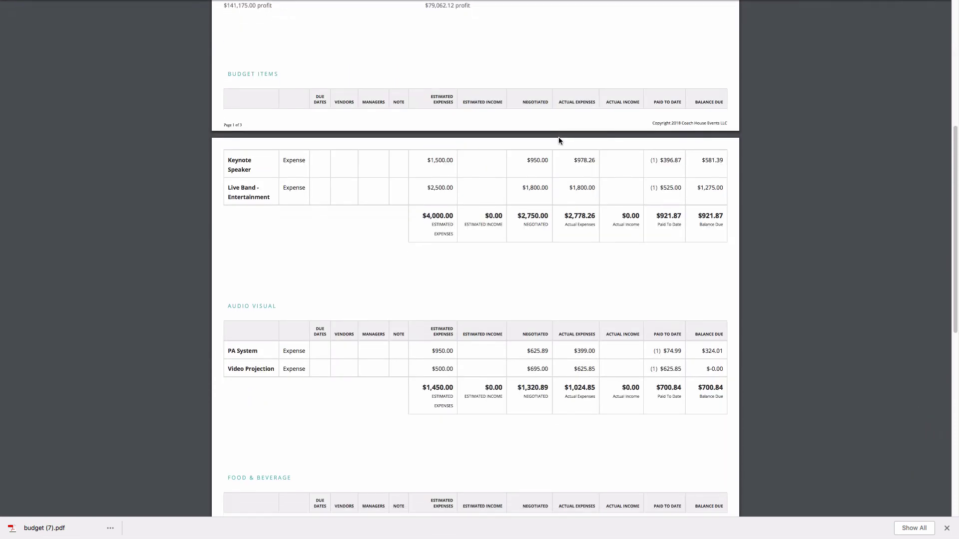